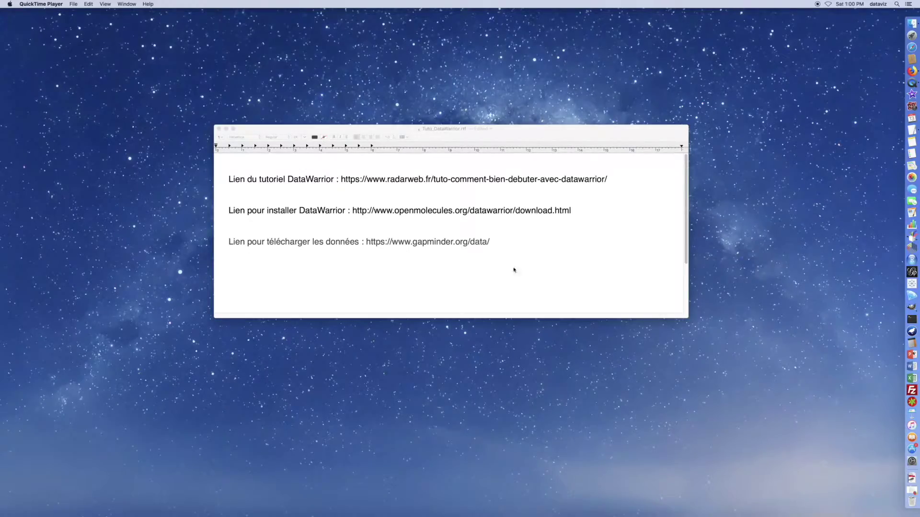
Step: Switch to Firefox and skim the DataWarrior beginner tutorial page, including its installation and data import sections
{"action": "left_click", "coordinate": [907, 478]}
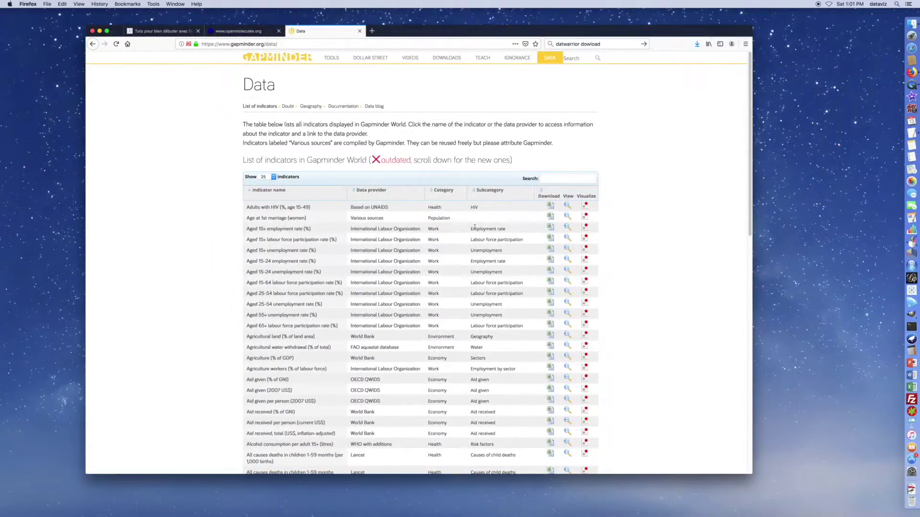
{"action": "left_click", "coordinate": [163, 32]}
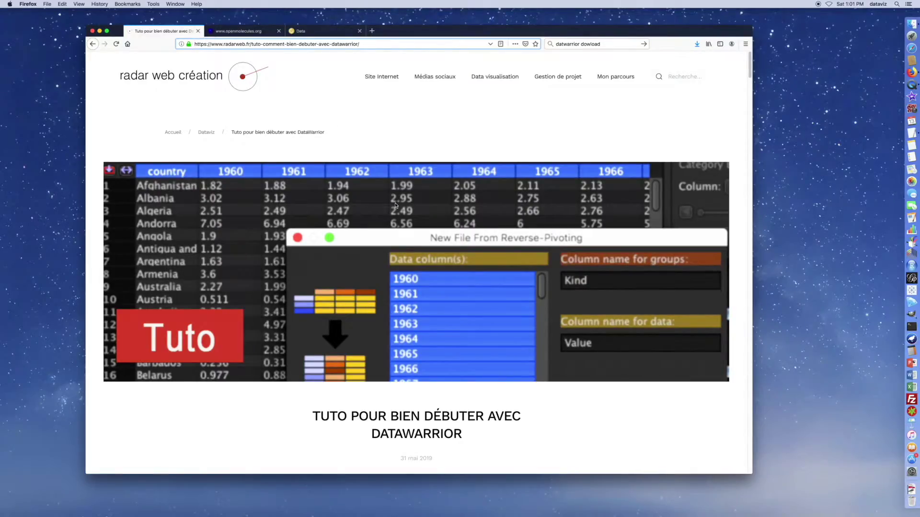
{"action": "scroll", "coordinate": [395, 205], "scroll_direction": "down", "scroll_amount": 10}
{"action": "scroll", "coordinate": [395, 205], "scroll_direction": "down", "scroll_amount": 4}
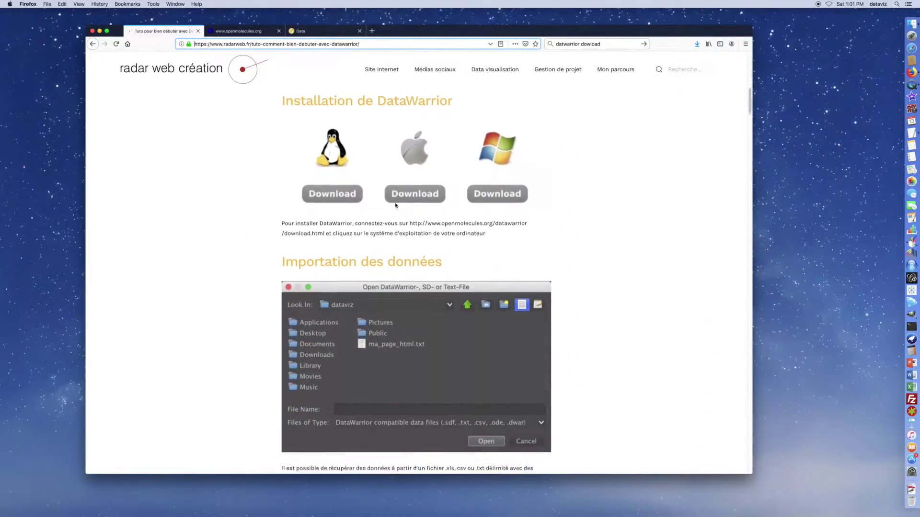
{"action": "scroll", "coordinate": [395, 205], "scroll_direction": "up", "scroll_amount": 12}
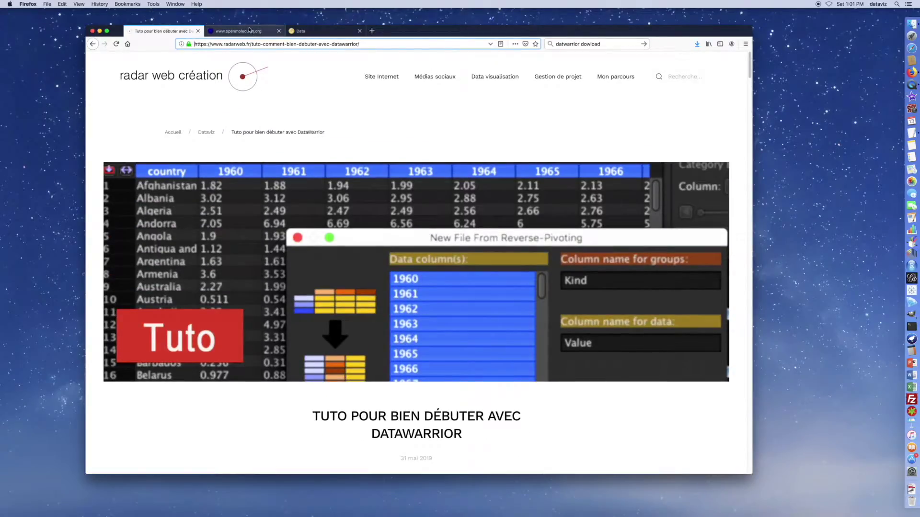
Step: Accept the disclaimer on the openmolecules.org DataWarrior download page to enable the installers
{"action": "left_click", "coordinate": [249, 31]}
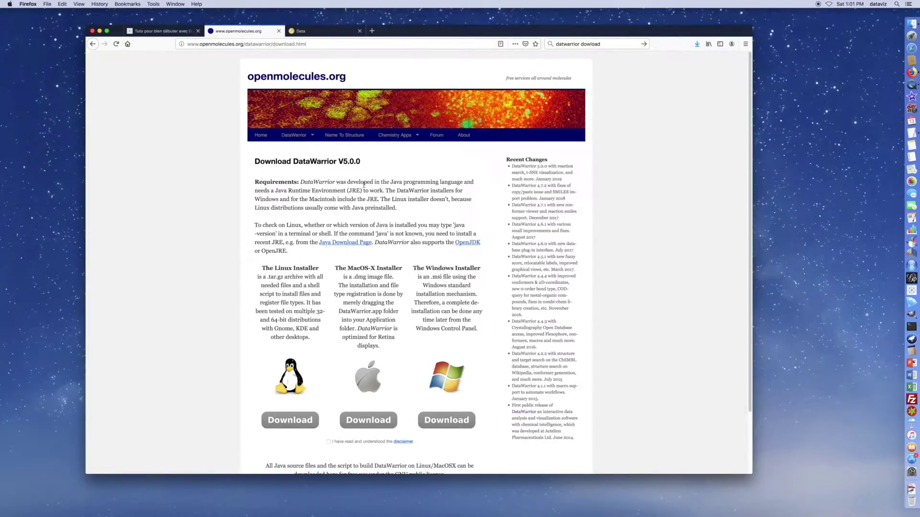
{"action": "scroll", "coordinate": [360, 225], "scroll_direction": "down", "scroll_amount": 2}
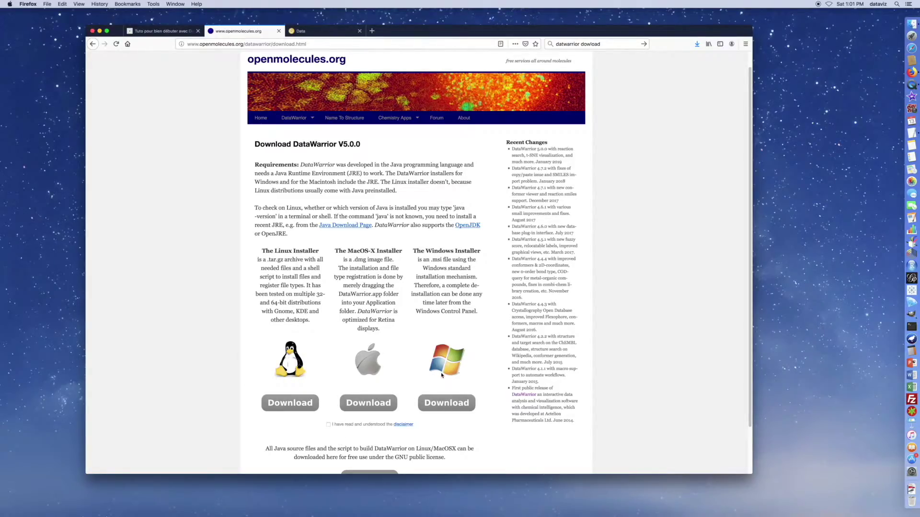
{"action": "left_click", "coordinate": [329, 425]}
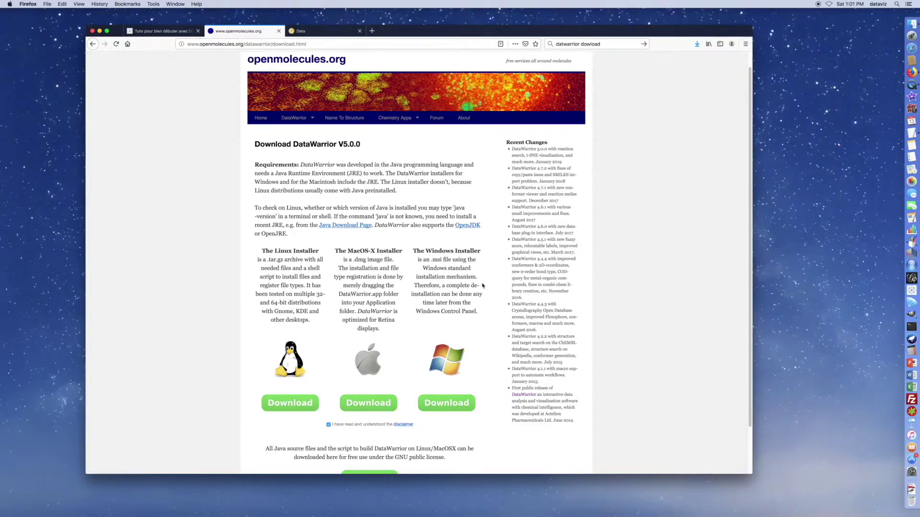
Step: Search Gapminder's indicator list for "population growth" and open the World Bank Population growth (annual %) file in Microsoft Excel
{"action": "left_click", "coordinate": [328, 32]}
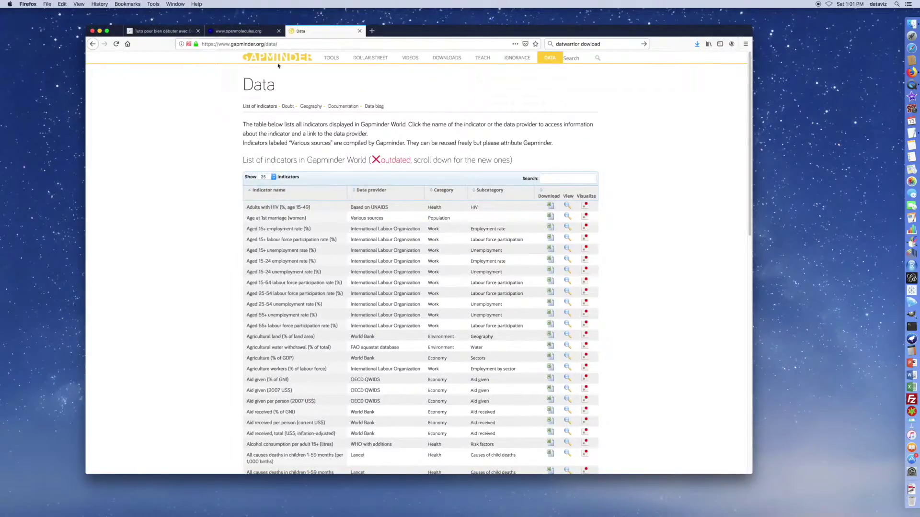
{"action": "left_click", "coordinate": [552, 179]}
{"action": "type", "text": "population grw"}
{"action": "key", "text": "BackSpace"}
{"action": "type", "text": "o"}
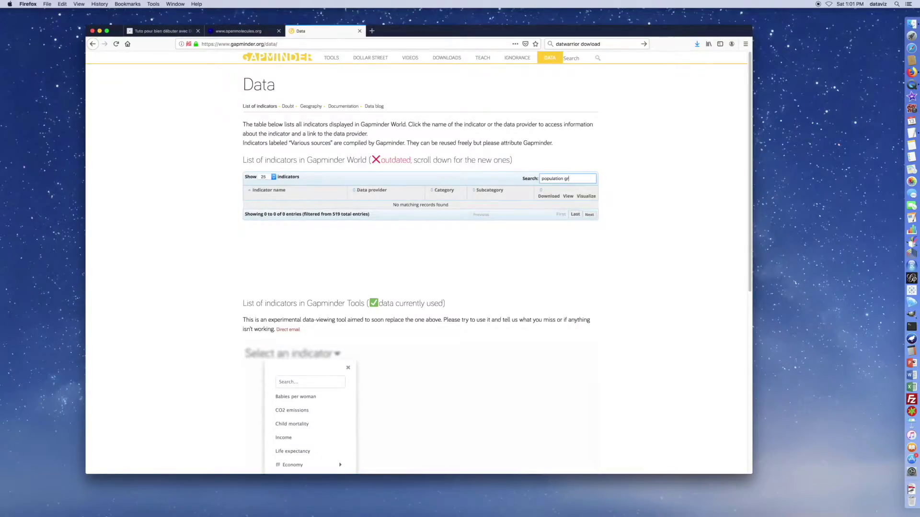
{"action": "type", "text": "wth"}
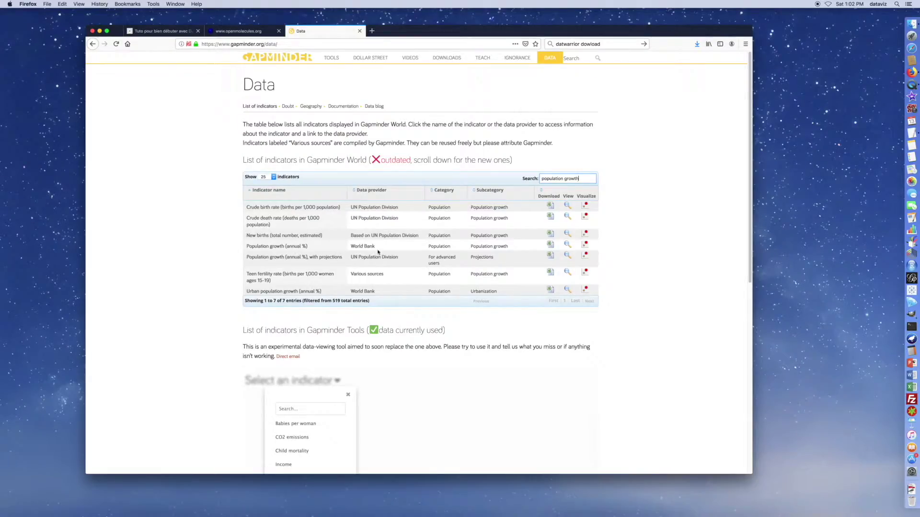
{"action": "left_click", "coordinate": [551, 246]}
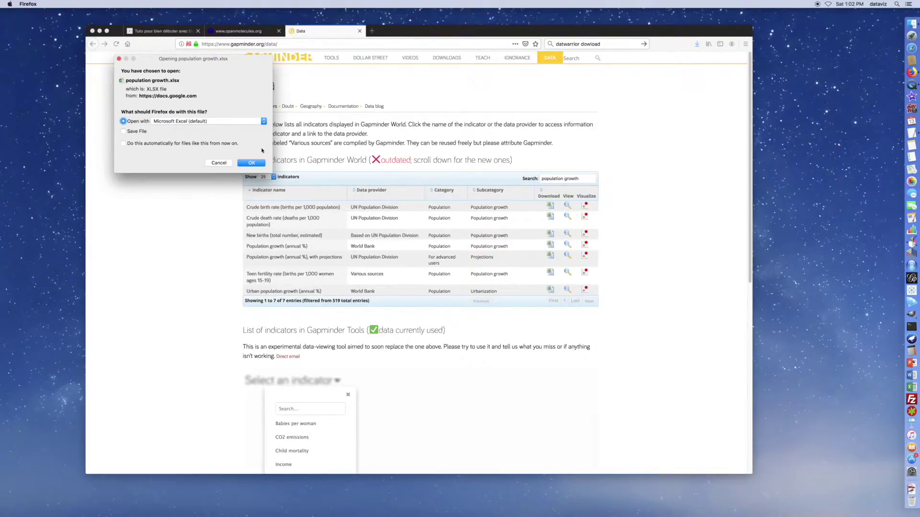
{"action": "left_click", "coordinate": [252, 163]}
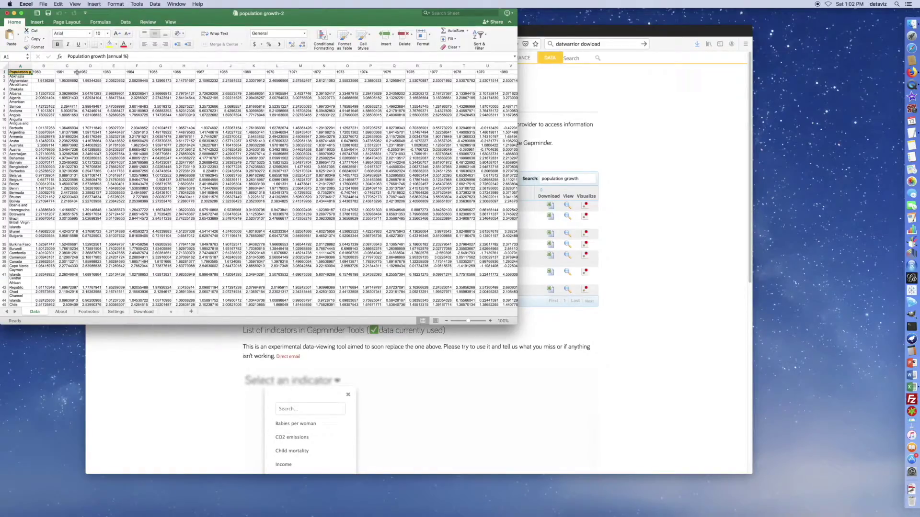
Step: Save only the active sheet to the Desktop as population growth-2.csv in Comma Separated Values format
{"action": "left_click", "coordinate": [43, 4]}
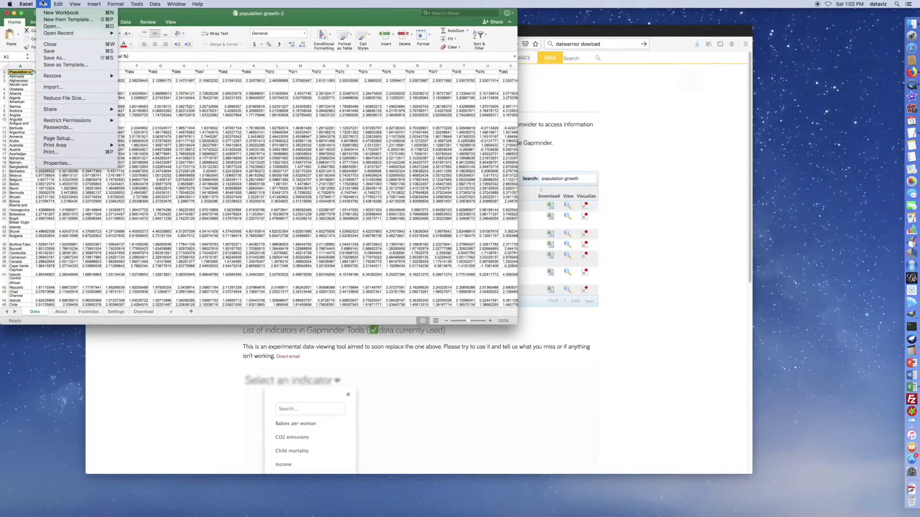
{"action": "left_click", "coordinate": [48, 59]}
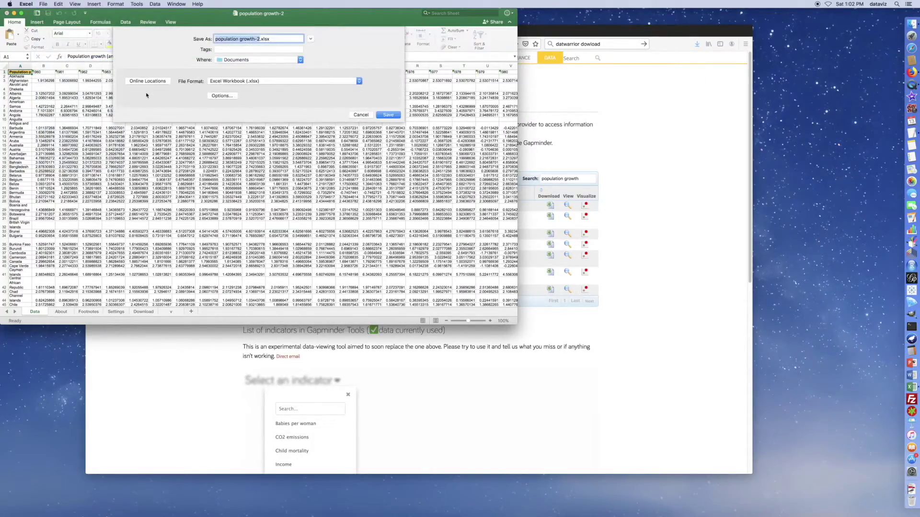
{"action": "left_click", "coordinate": [241, 59]}
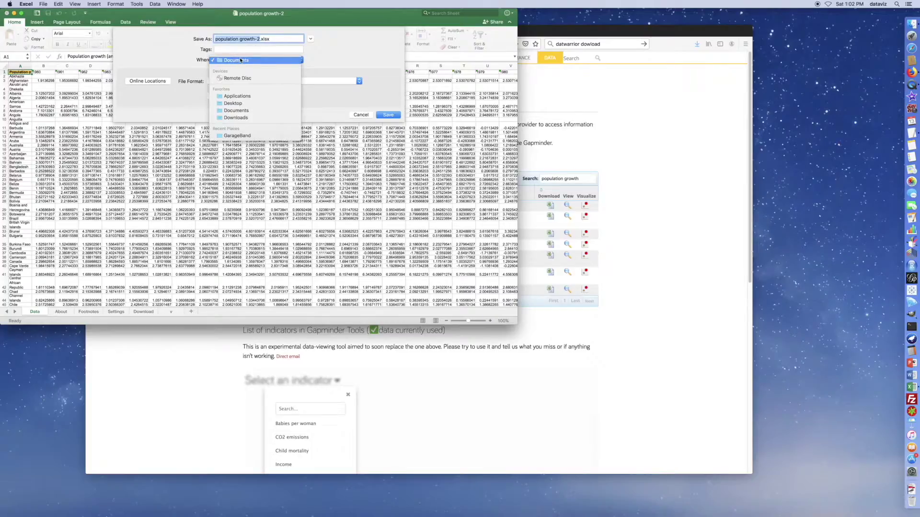
{"action": "left_click", "coordinate": [235, 104]}
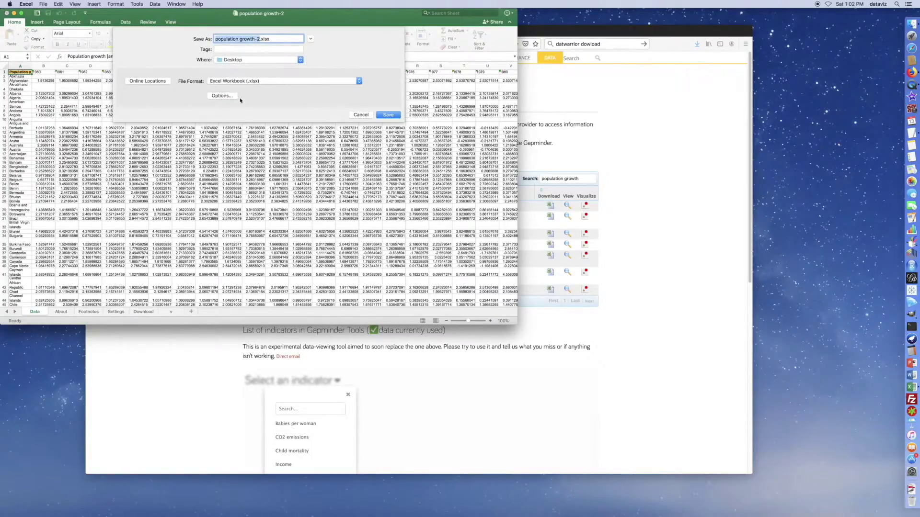
{"action": "left_click", "coordinate": [269, 81]}
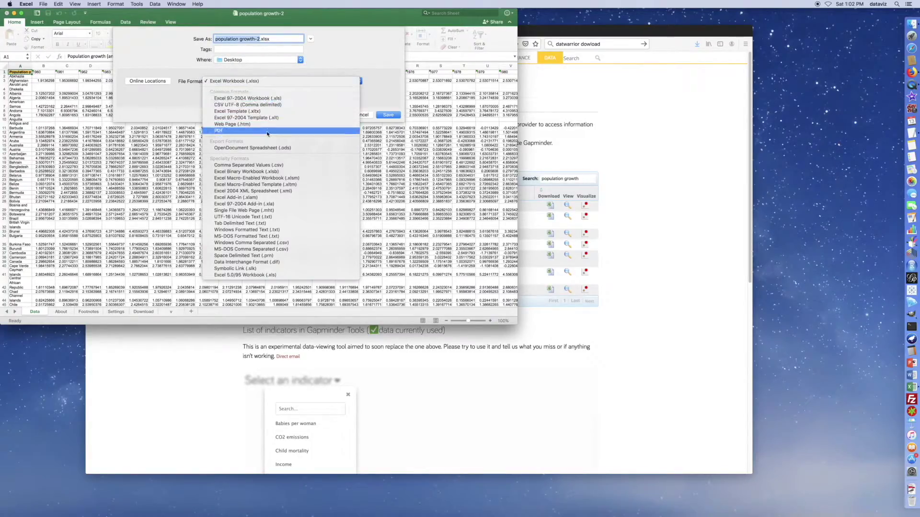
{"action": "left_click", "coordinate": [261, 164]}
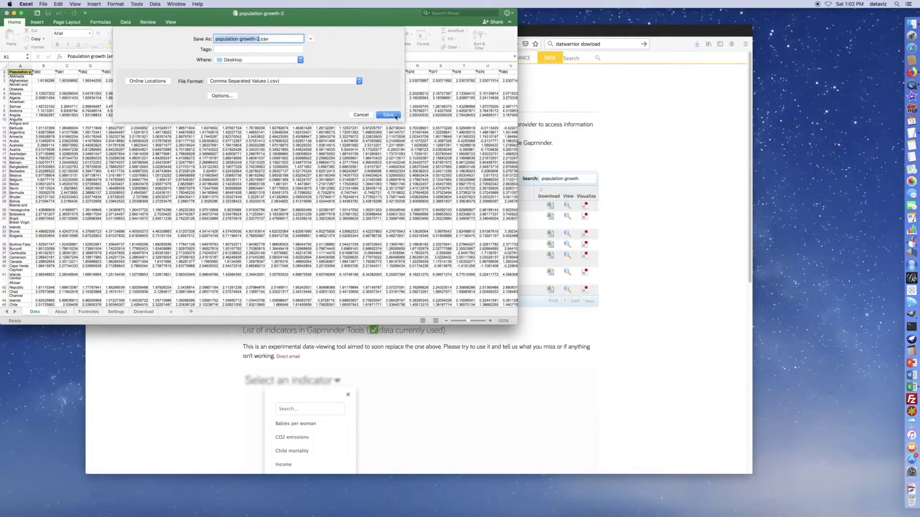
{"action": "left_click", "coordinate": [388, 115]}
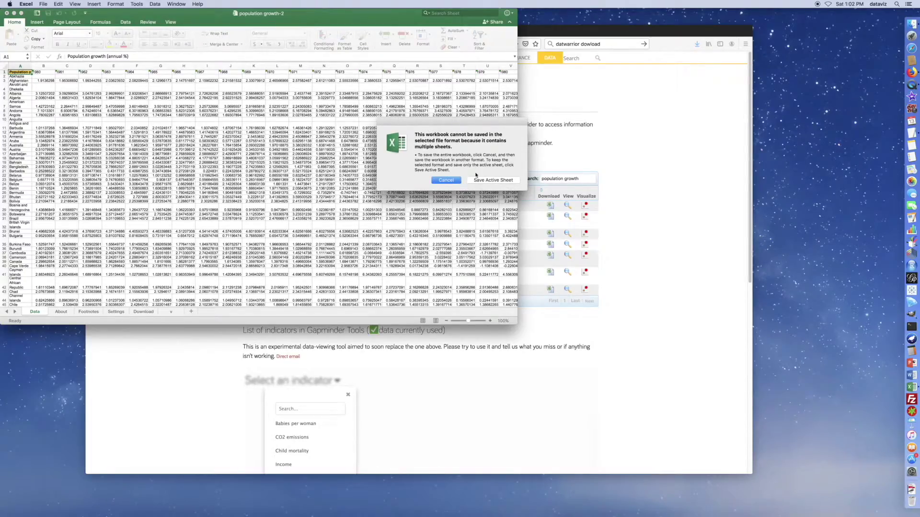
{"action": "left_click", "coordinate": [497, 181]}
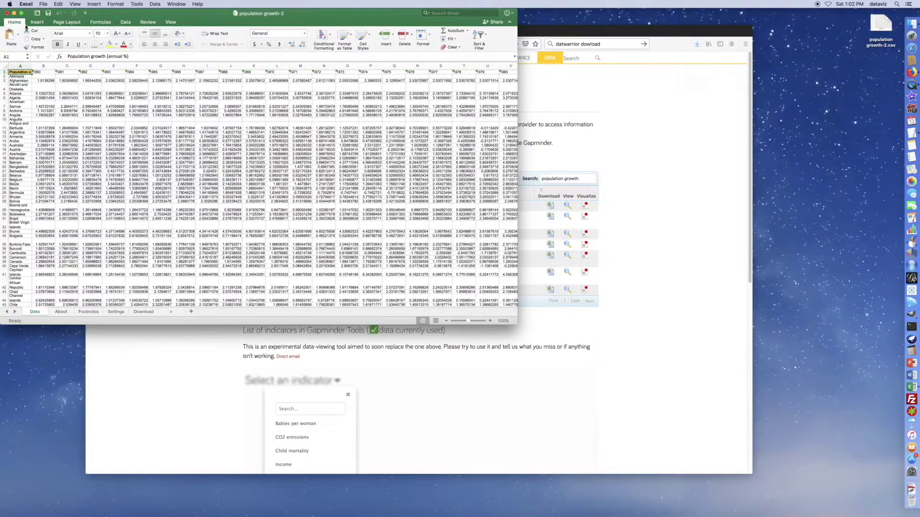
Step: Minimize the Excel workbook, the Firefox window and the text document of links to clear the desktop
{"action": "left_click", "coordinate": [14, 14]}
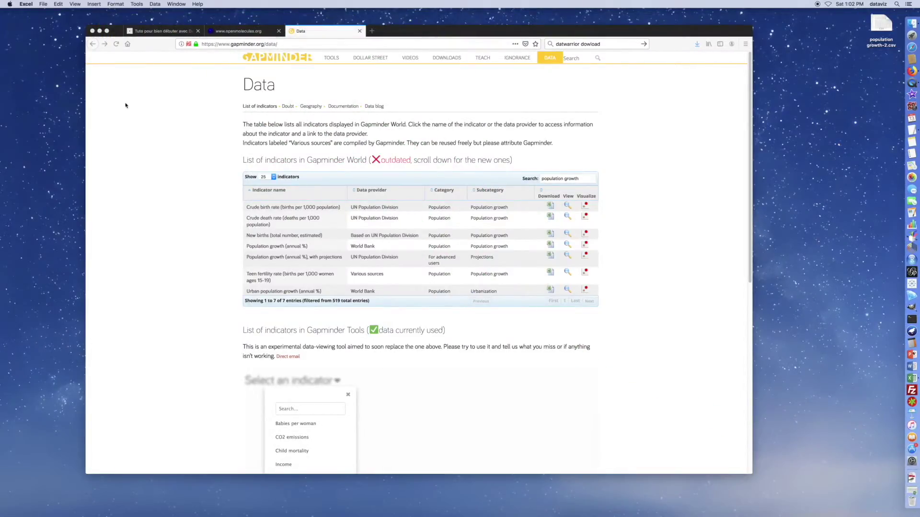
{"action": "left_click", "coordinate": [99, 31]}
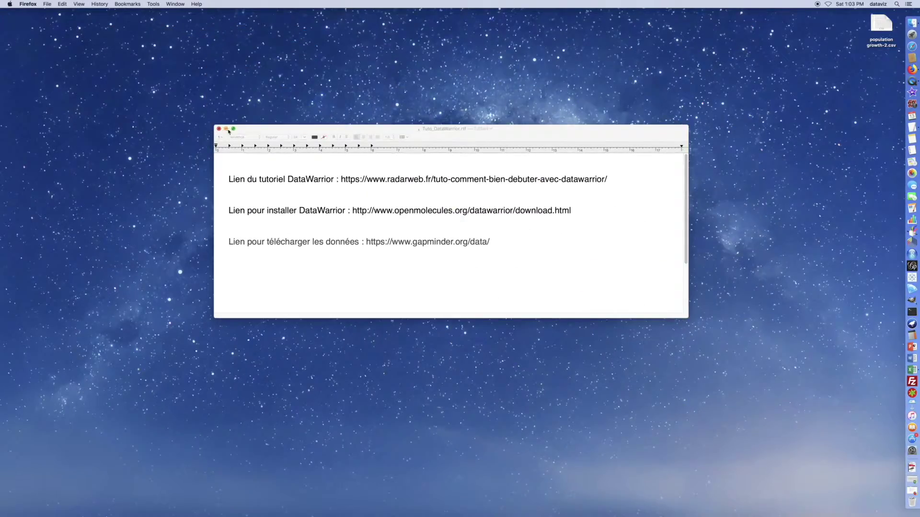
{"action": "left_click", "coordinate": [227, 129]}
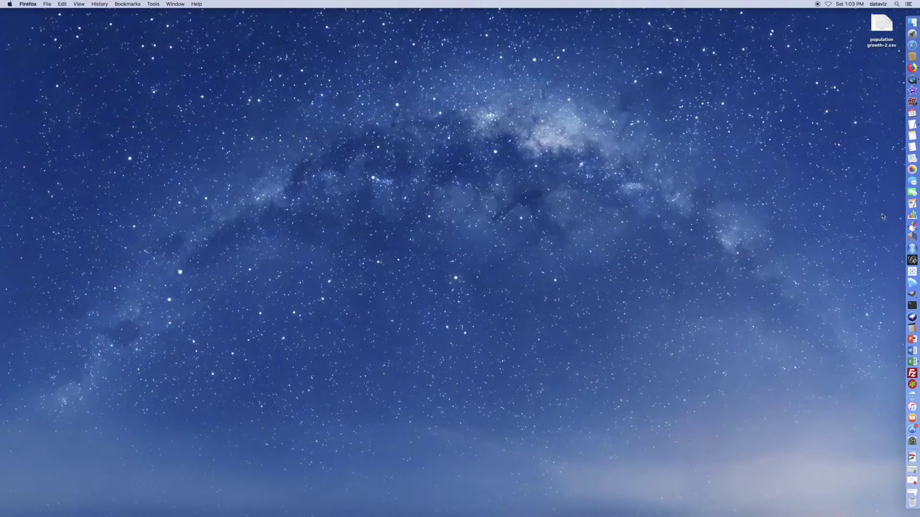
Step: Launch DataWarrior in an enlarged window and open population growth-2.csv from the Desktop folder
{"action": "left_click", "coordinate": [911, 231]}
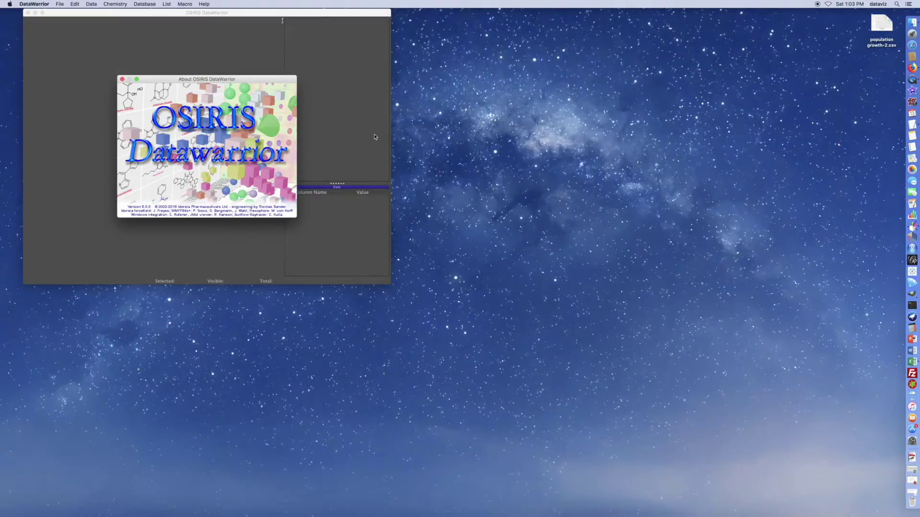
{"action": "left_click", "coordinate": [43, 13]}
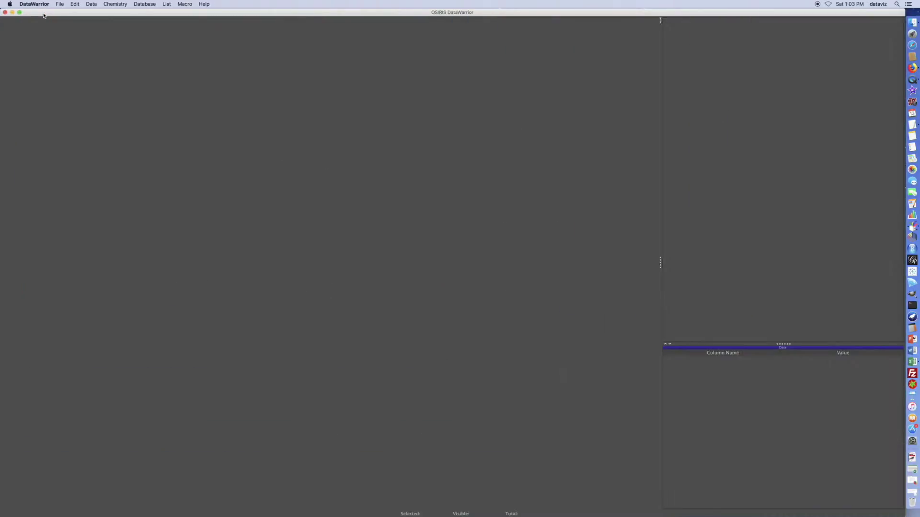
{"action": "left_click", "coordinate": [58, 4]}
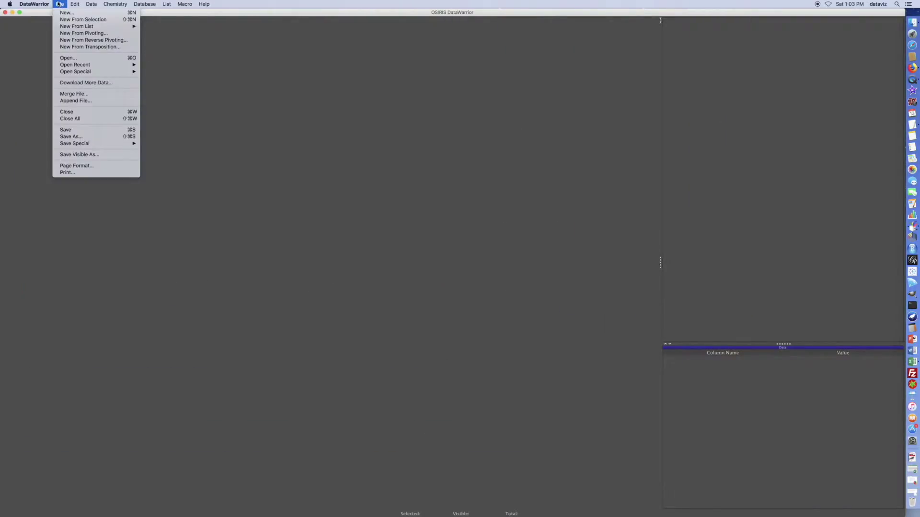
{"action": "left_click", "coordinate": [68, 58]}
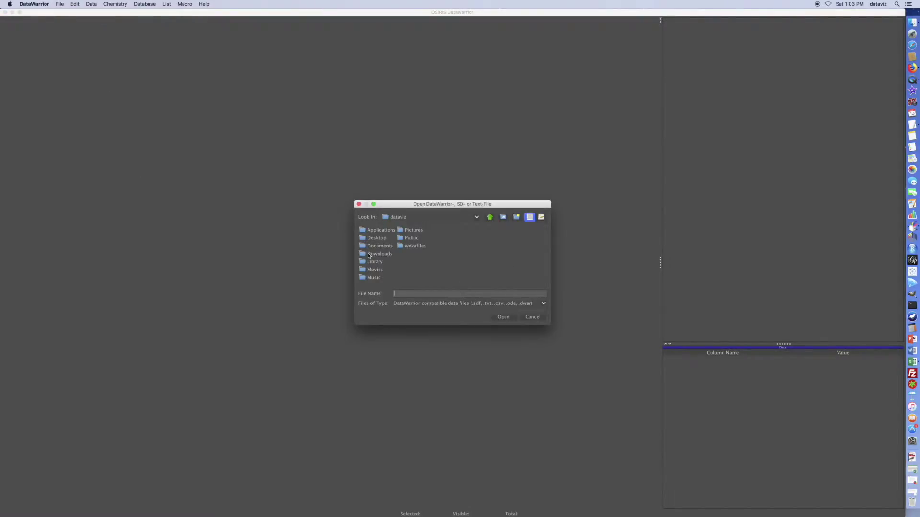
{"action": "double_click", "coordinate": [362, 238]}
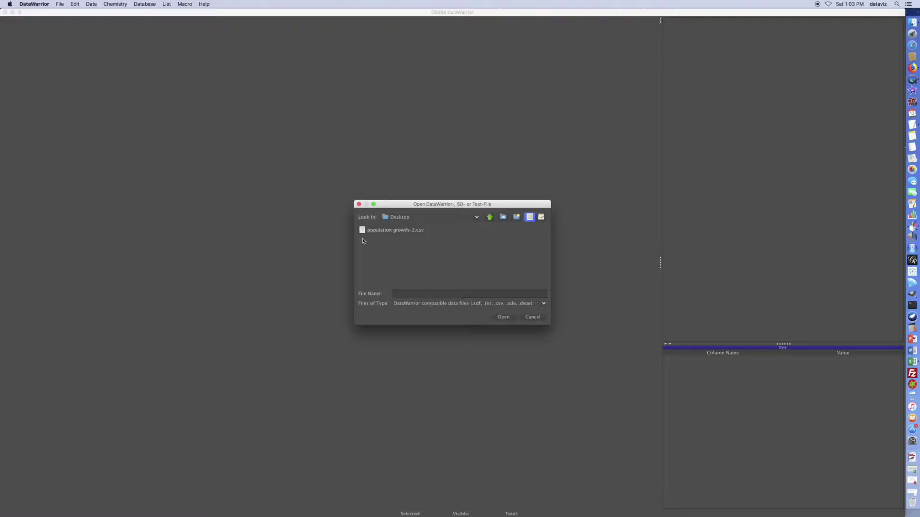
{"action": "left_click", "coordinate": [362, 231]}
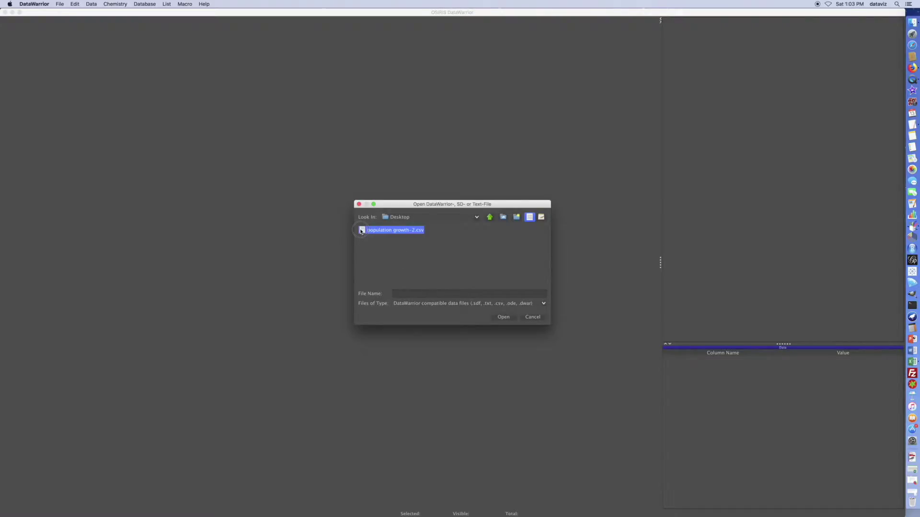
{"action": "left_click", "coordinate": [509, 318]}
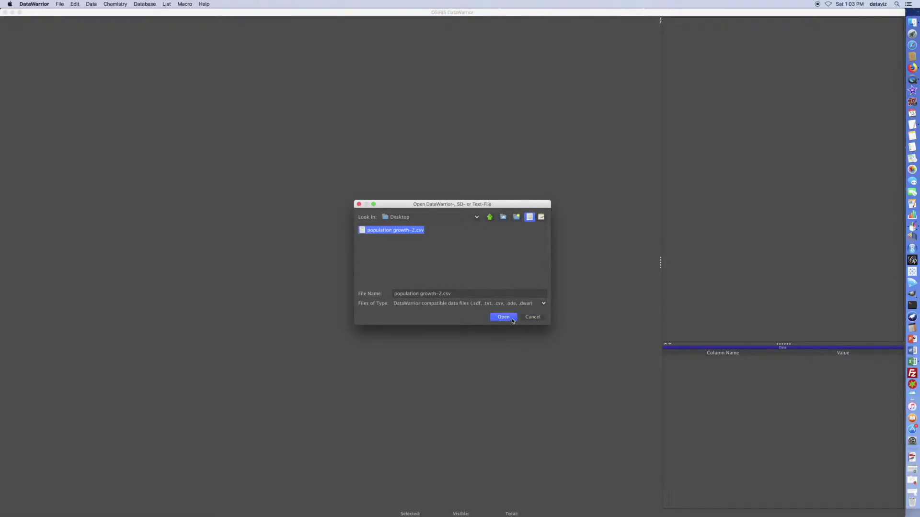
{"action": "left_click", "coordinate": [512, 320]}
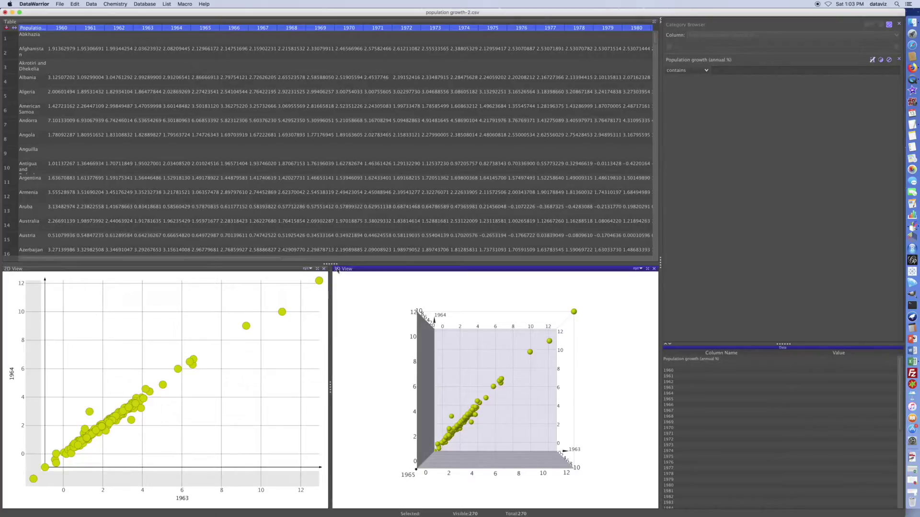
Step: Resize the layout to narrow the filter and detail area and give the 2D and 3D views most of the height
{"action": "left_click_drag", "start_coordinate": [334, 270], "coordinate": [323, 408]}
{"action": "left_click", "coordinate": [155, 454]}
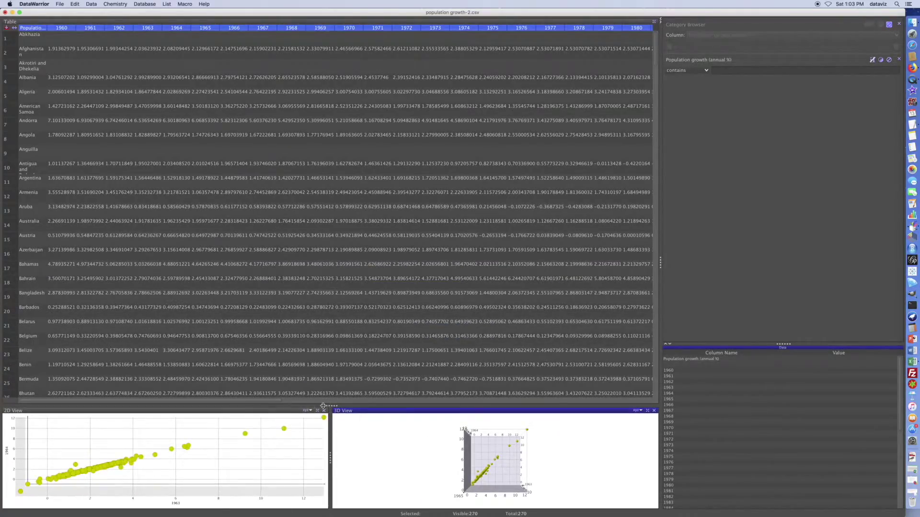
{"action": "left_click_drag", "start_coordinate": [660, 264], "coordinate": [764, 264]}
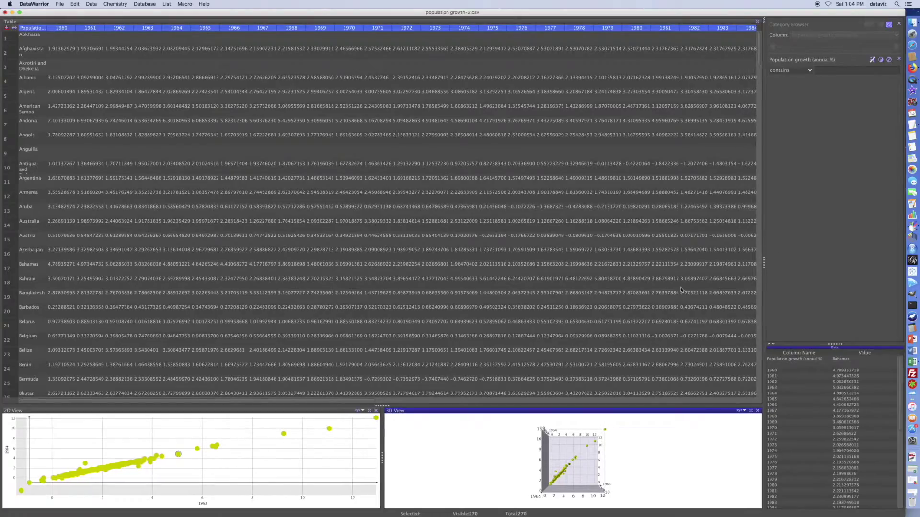
{"action": "left_click_drag", "start_coordinate": [383, 405], "coordinate": [382, 165]}
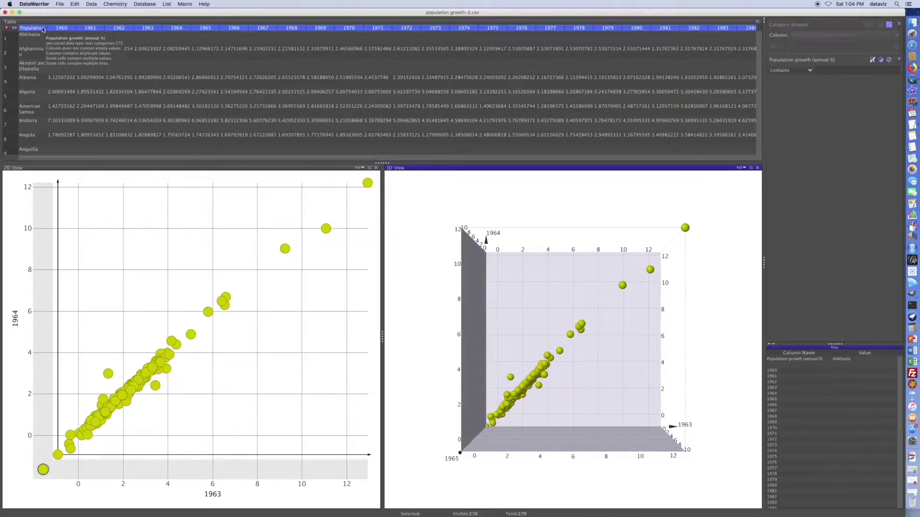
{"action": "scroll", "coordinate": [110, 71], "scroll_direction": "down", "scroll_amount": 10}
{"action": "scroll", "coordinate": [111, 70], "scroll_direction": "down", "scroll_amount": 3}
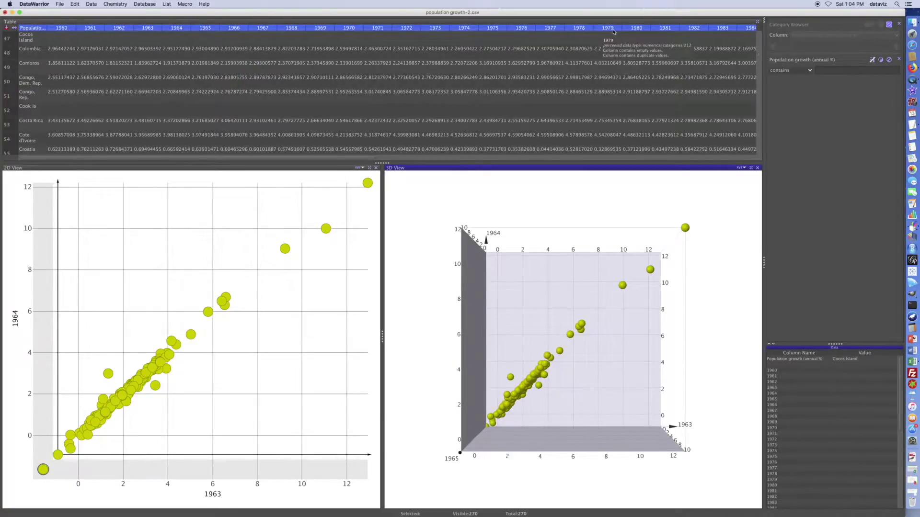
Step: Sort the table rows by the Population growth (annual %) country column, first in ascending and finally in descending order
{"action": "left_click_drag", "start_coordinate": [305, 158], "coordinate": [158, 160]}
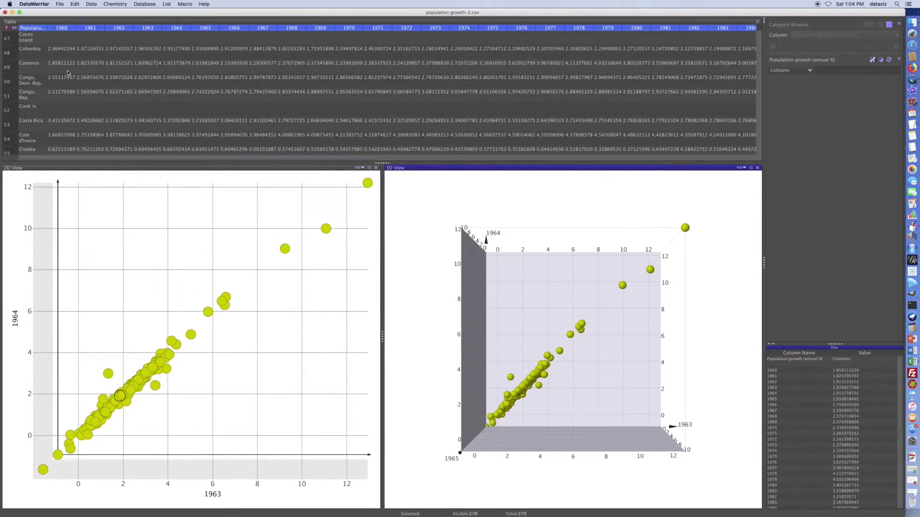
{"action": "left_click_drag", "start_coordinate": [89, 160], "coordinate": [28, 161]}
{"action": "left_click_drag", "start_coordinate": [760, 55], "coordinate": [759, 157]}
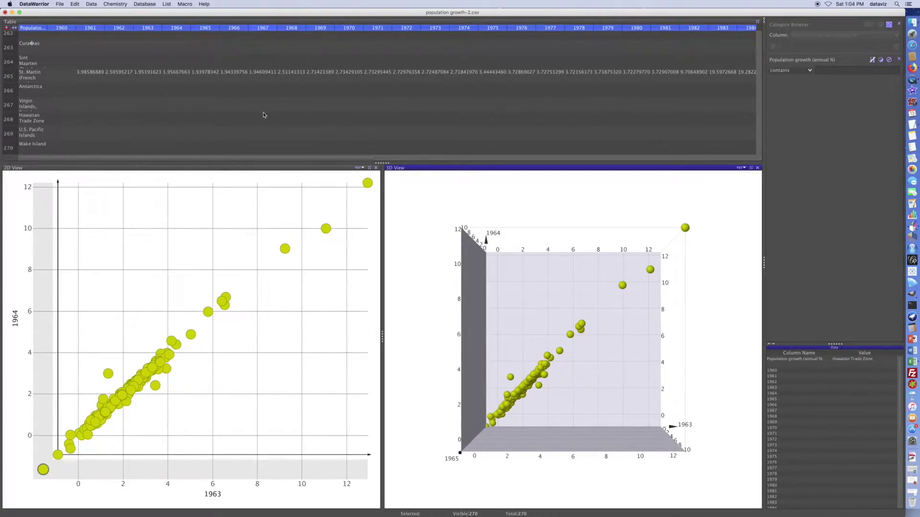
{"action": "scroll", "coordinate": [263, 115], "scroll_direction": "up", "scroll_amount": 2}
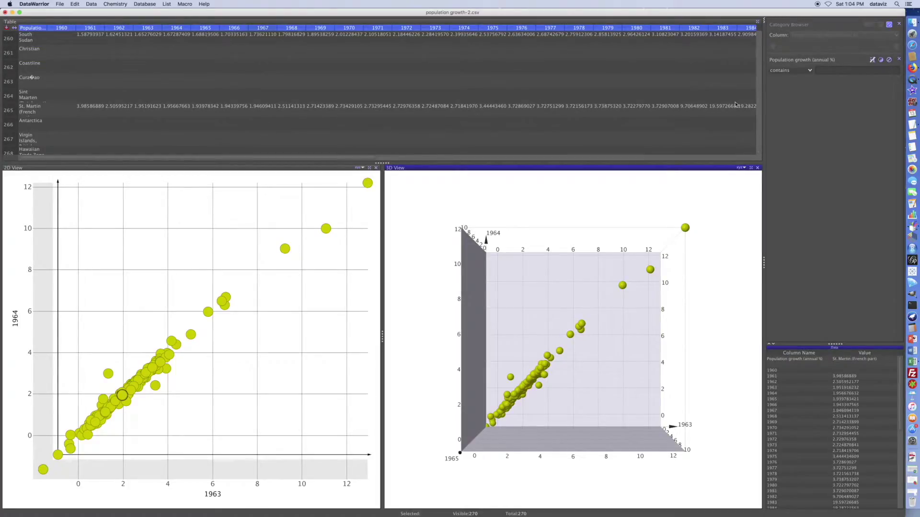
{"action": "left_click_drag", "start_coordinate": [758, 153], "coordinate": [756, 30]}
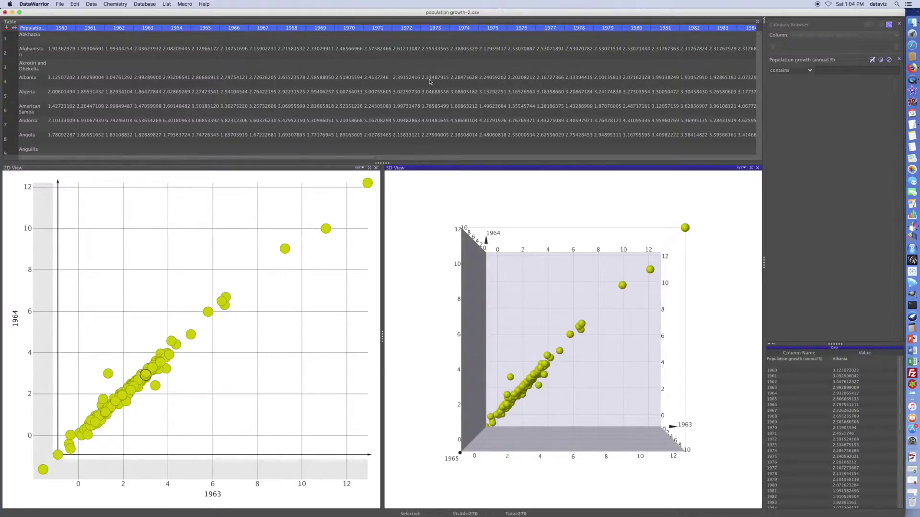
{"action": "left_click", "coordinate": [40, 30]}
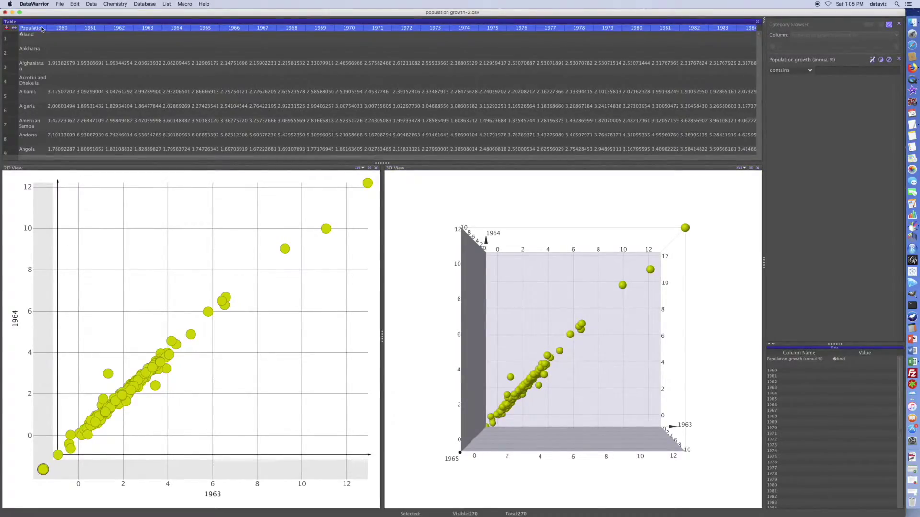
{"action": "left_click", "coordinate": [41, 29]}
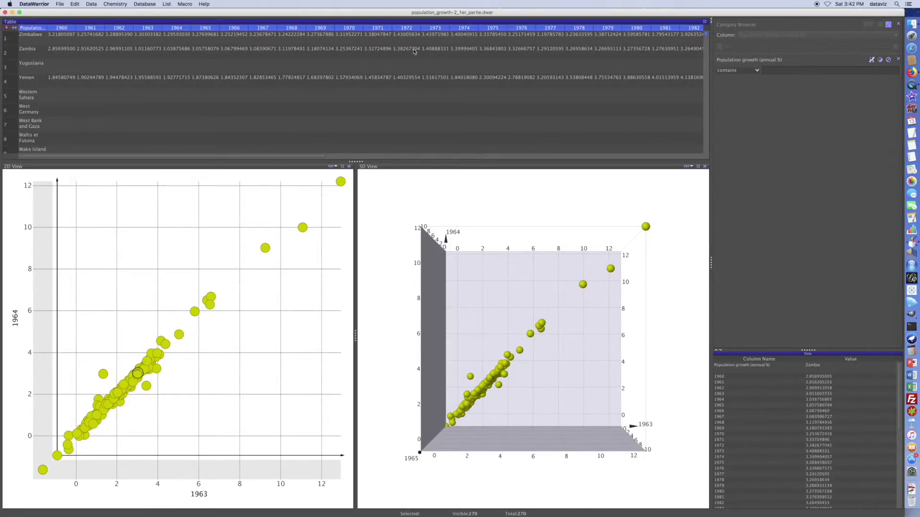
Step: Color the cell backgrounds of the 1964 column by its own 1964 values using the red-to-blue gradient
{"action": "scroll", "coordinate": [608, 65], "scroll_direction": "down", "scroll_amount": 1}
{"action": "scroll", "coordinate": [609, 65], "scroll_direction": "down", "scroll_amount": 10}
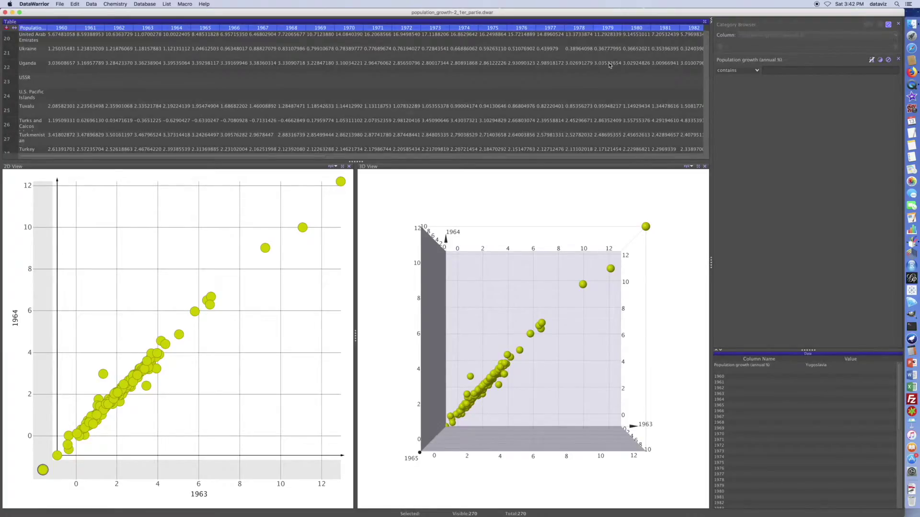
{"action": "scroll", "coordinate": [609, 65], "scroll_direction": "down", "scroll_amount": 2}
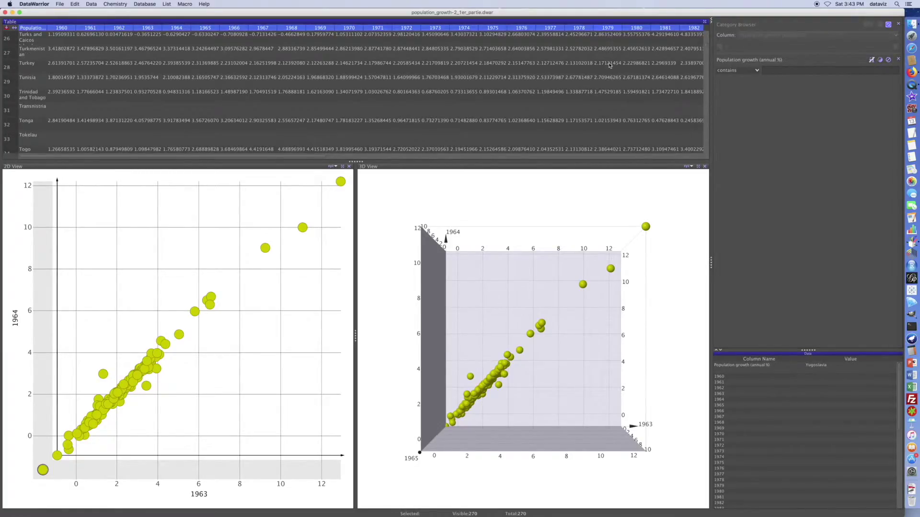
{"action": "scroll", "coordinate": [609, 65], "scroll_direction": "up", "scroll_amount": 12}
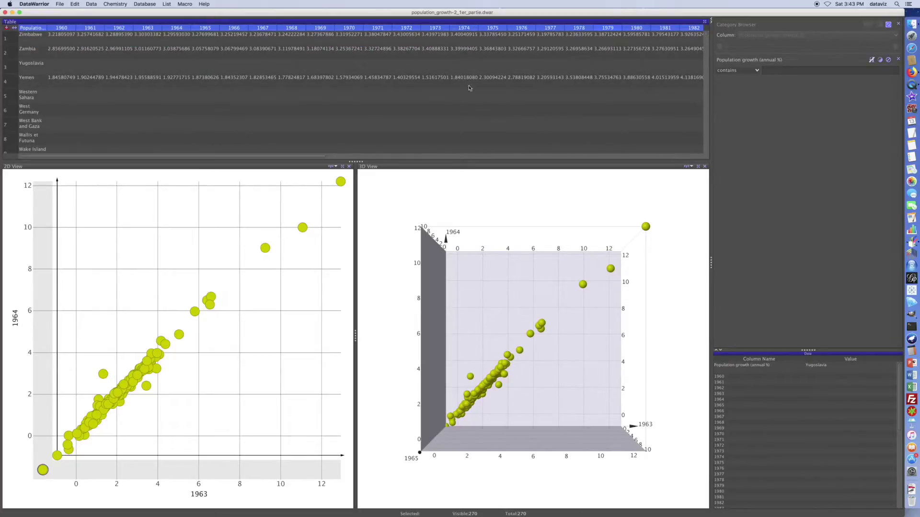
{"action": "scroll", "coordinate": [191, 43], "scroll_direction": "down", "scroll_amount": 20}
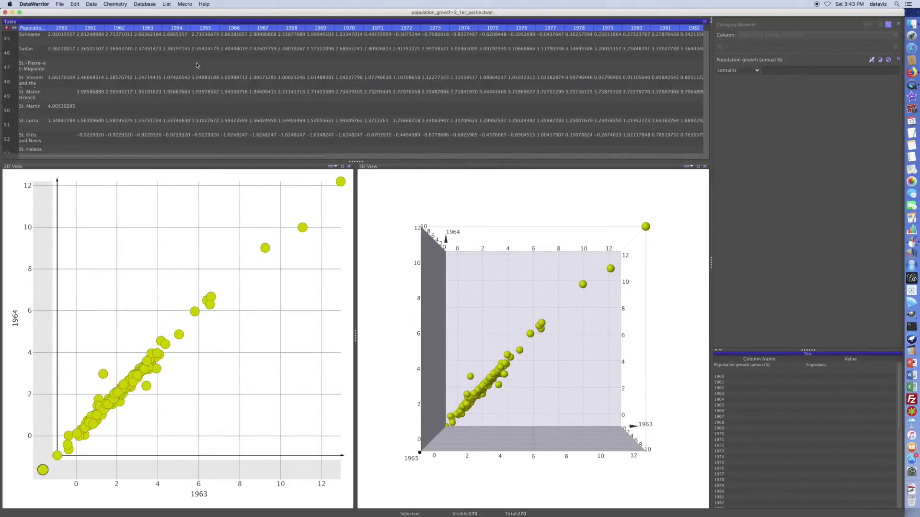
{"action": "right_click", "coordinate": [180, 28]}
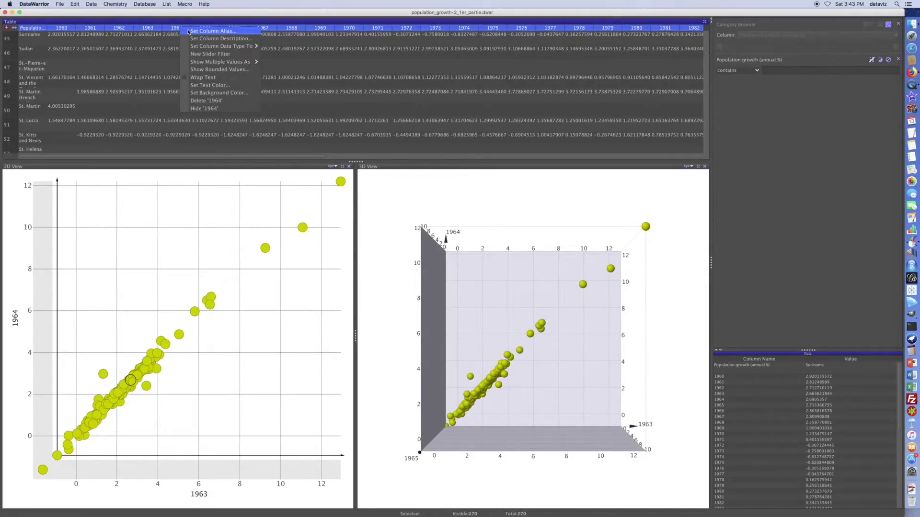
{"action": "left_click", "coordinate": [225, 93]}
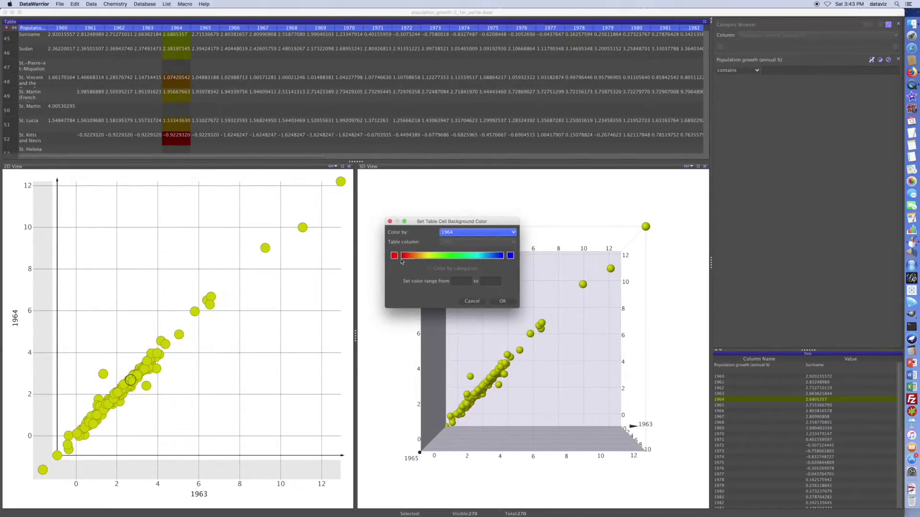
{"action": "left_click", "coordinate": [503, 301]}
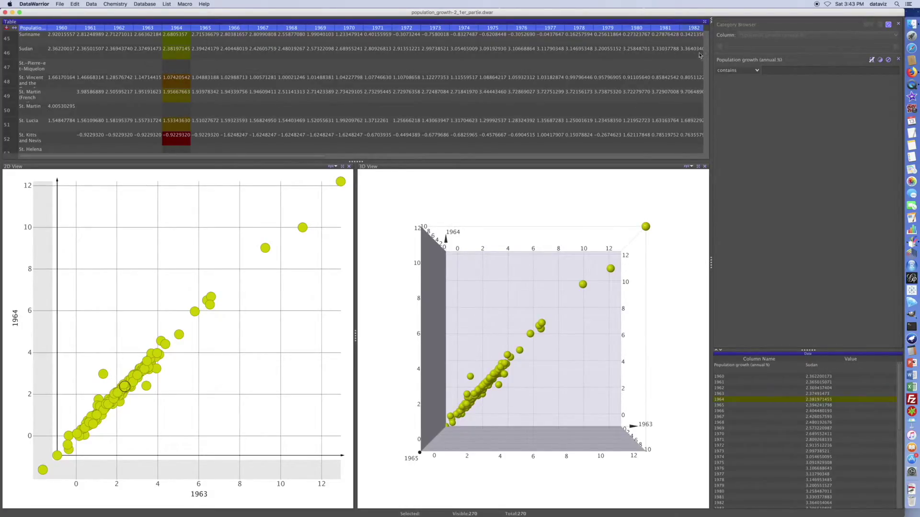
Step: Sort the table by the 1964 column in ascending order and show its first rows
{"action": "left_click_drag", "start_coordinate": [706, 56], "coordinate": [706, 41]}
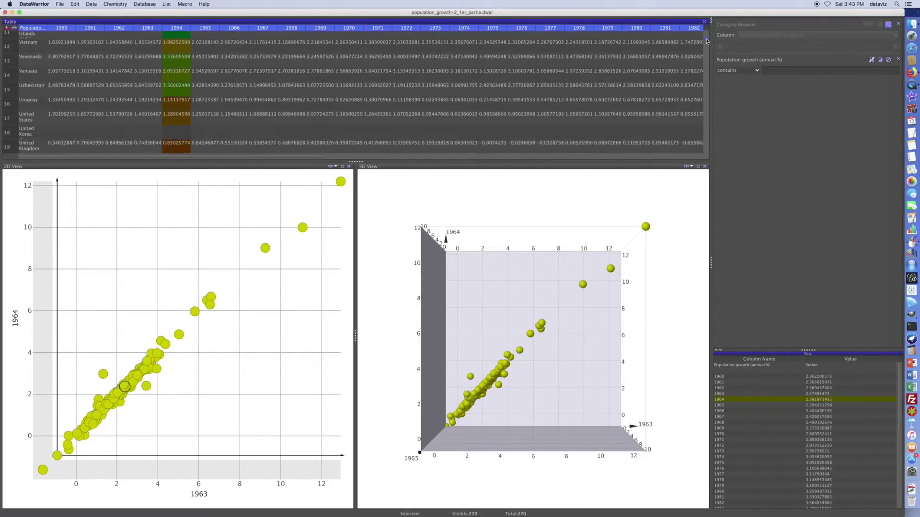
{"action": "left_click", "coordinate": [184, 28]}
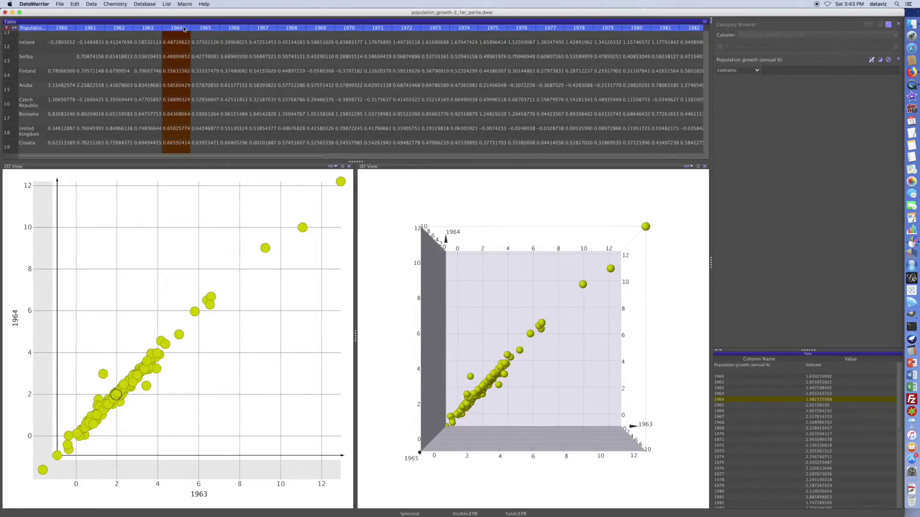
{"action": "left_click_drag", "start_coordinate": [708, 41], "coordinate": [673, 34]}
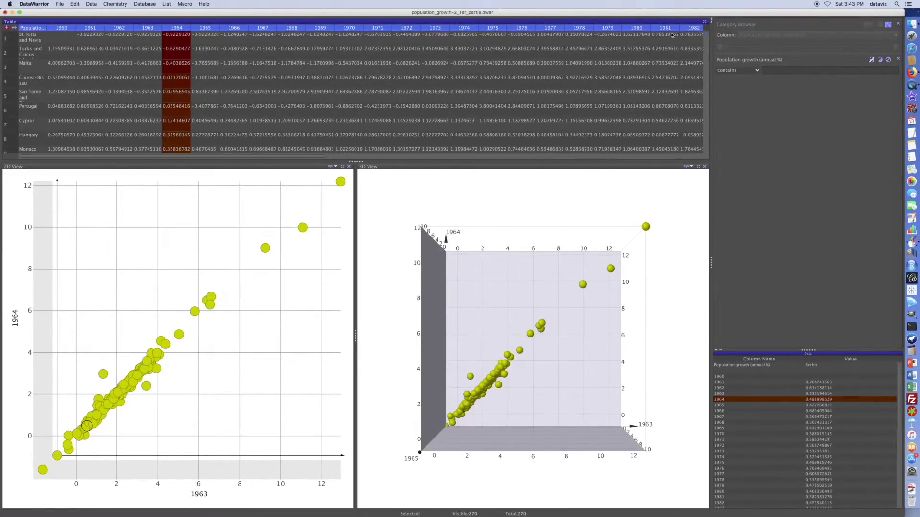
Step: Sort the table alphabetically by the country name column and look through the colored 1964 values
{"action": "left_click", "coordinate": [35, 27]}
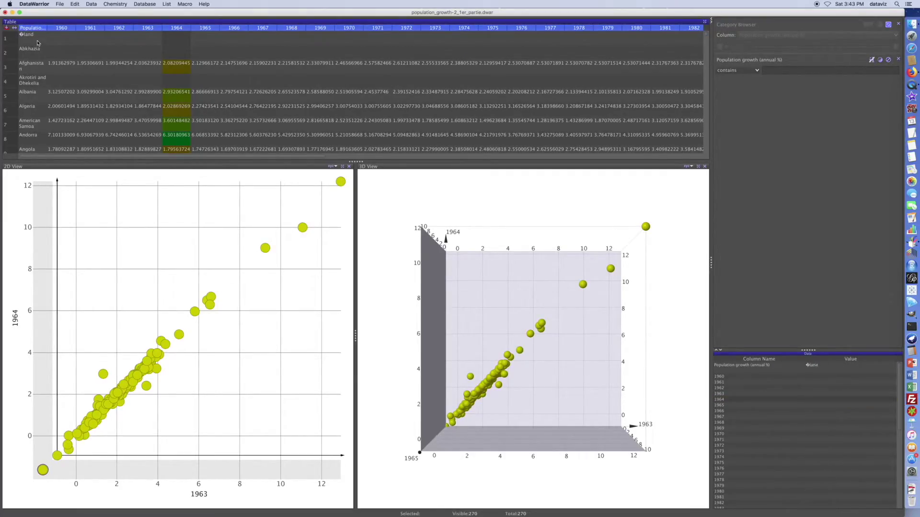
{"action": "scroll", "coordinate": [38, 64], "scroll_direction": "down", "scroll_amount": 6}
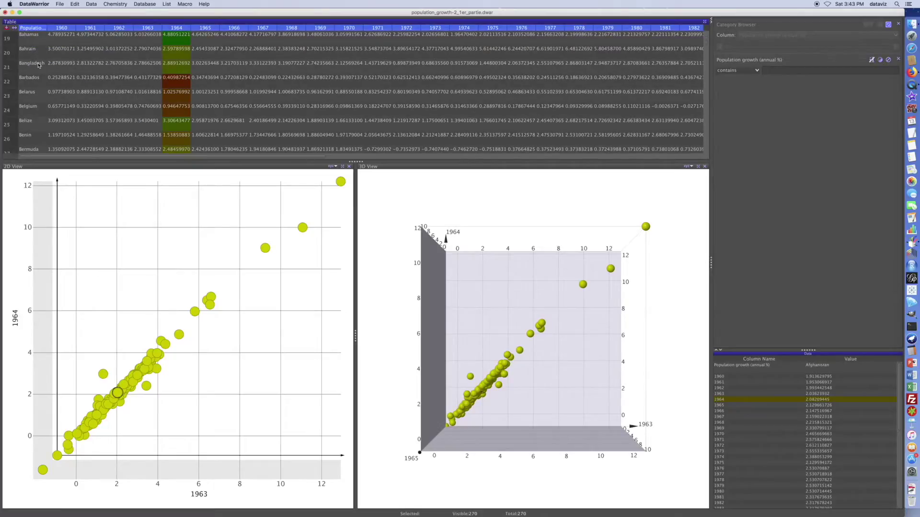
{"action": "scroll", "coordinate": [38, 64], "scroll_direction": "down", "scroll_amount": 2}
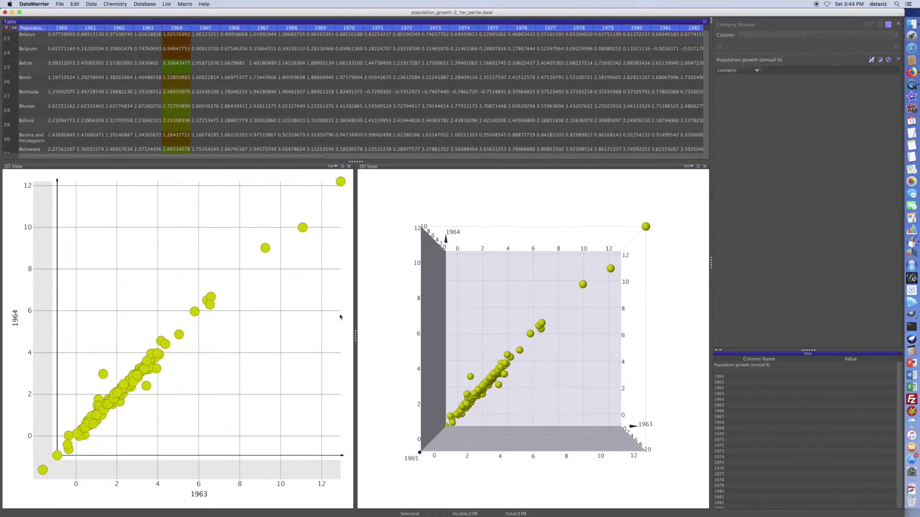
Step: Shrink the table and the 3D view to enlarge the 2D View, and maximize the 2D View over the other views
{"action": "left_click_drag", "start_coordinate": [355, 161], "coordinate": [354, 67]}
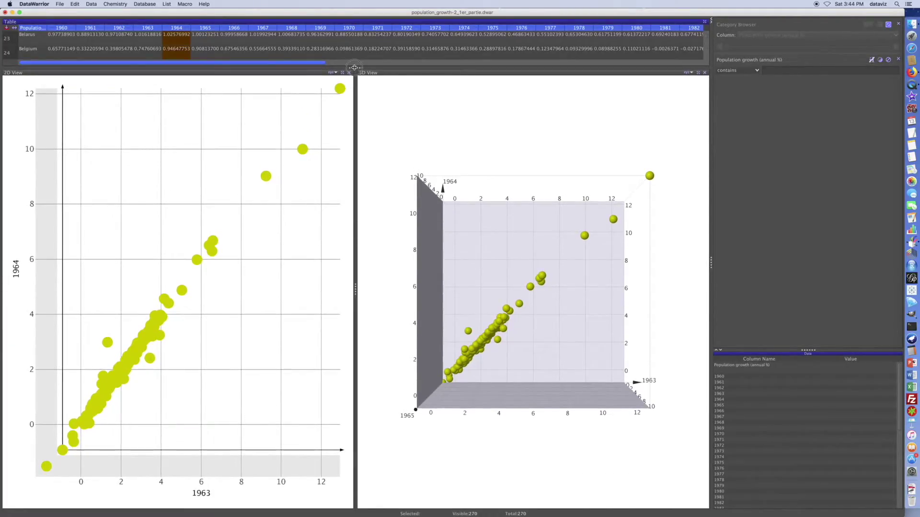
{"action": "left_click_drag", "start_coordinate": [355, 291], "coordinate": [530, 292]}
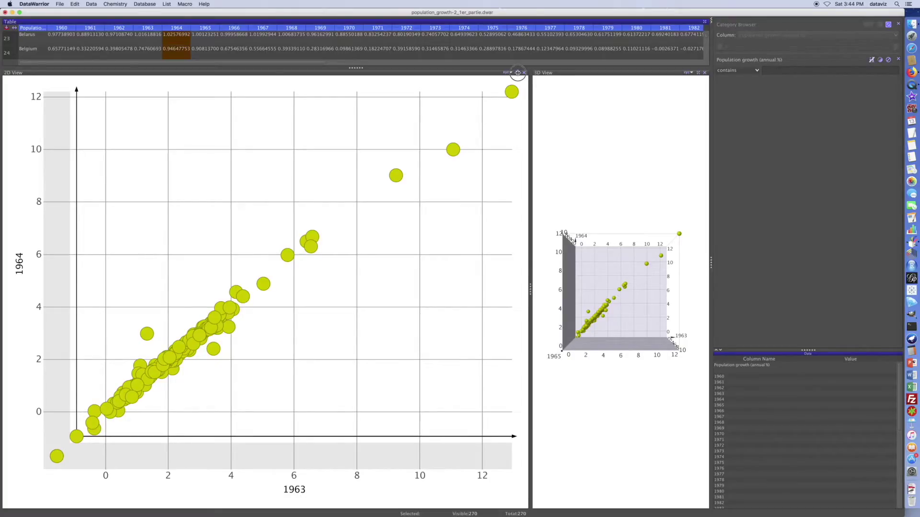
{"action": "left_click", "coordinate": [518, 73]}
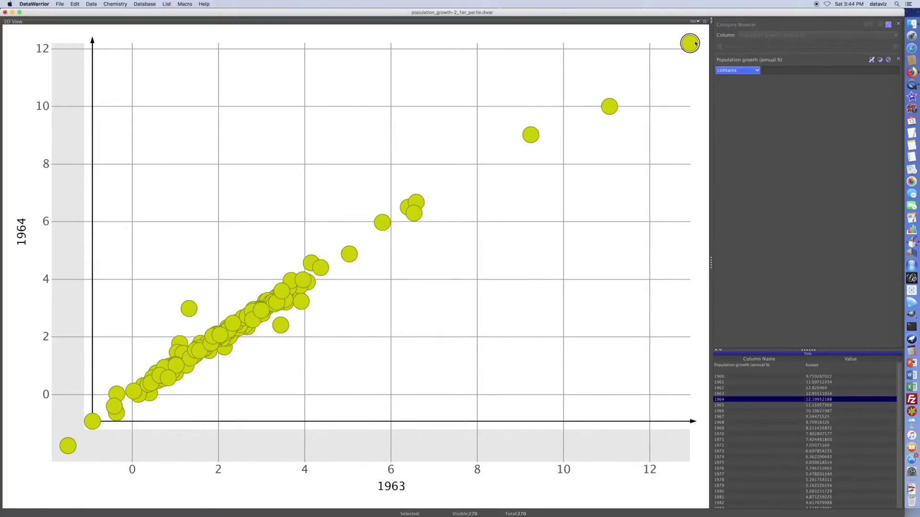
{"action": "left_click", "coordinate": [705, 22]}
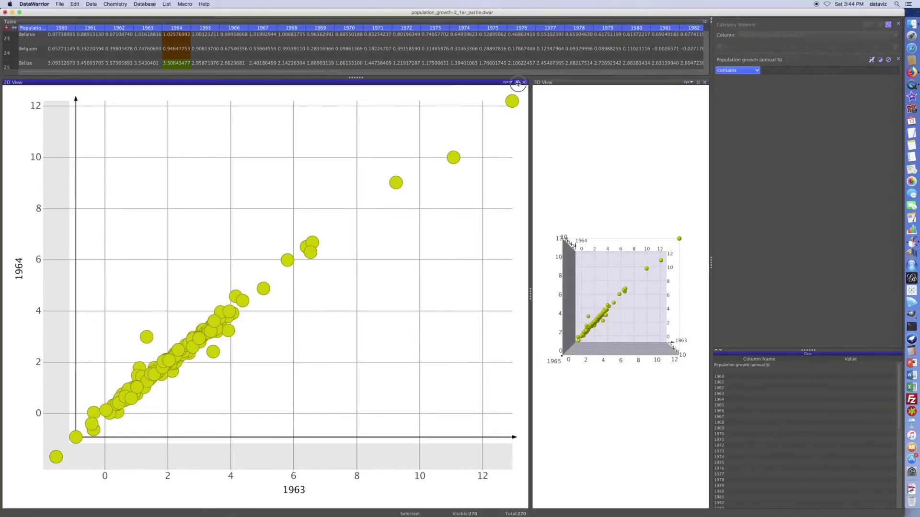
{"action": "left_click", "coordinate": [519, 84]}
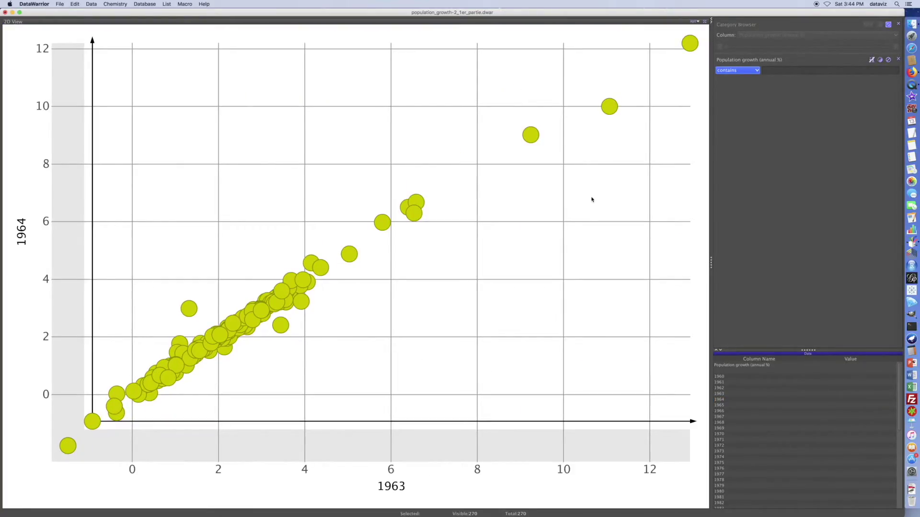
Step: Examine the preferred chart types offered for the 2D View and cancel without choosing one
{"action": "right_click", "coordinate": [634, 69]}
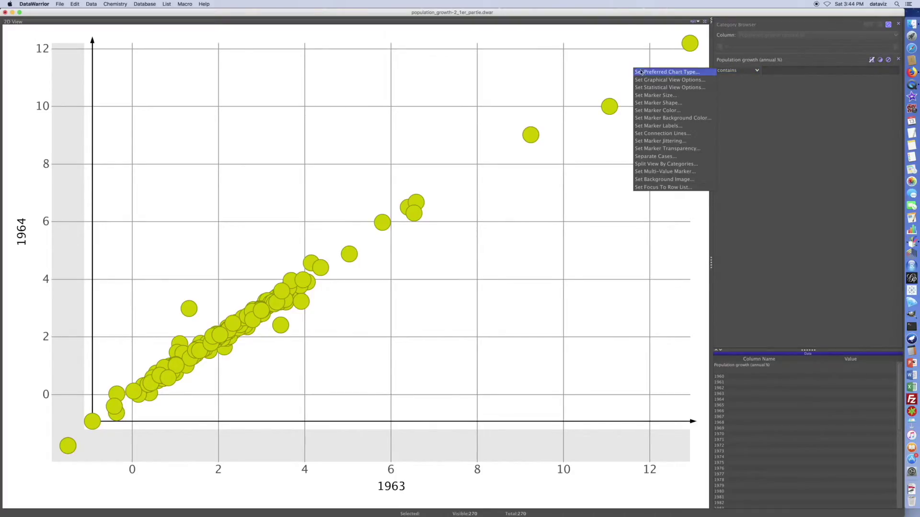
{"action": "left_click", "coordinate": [686, 73]}
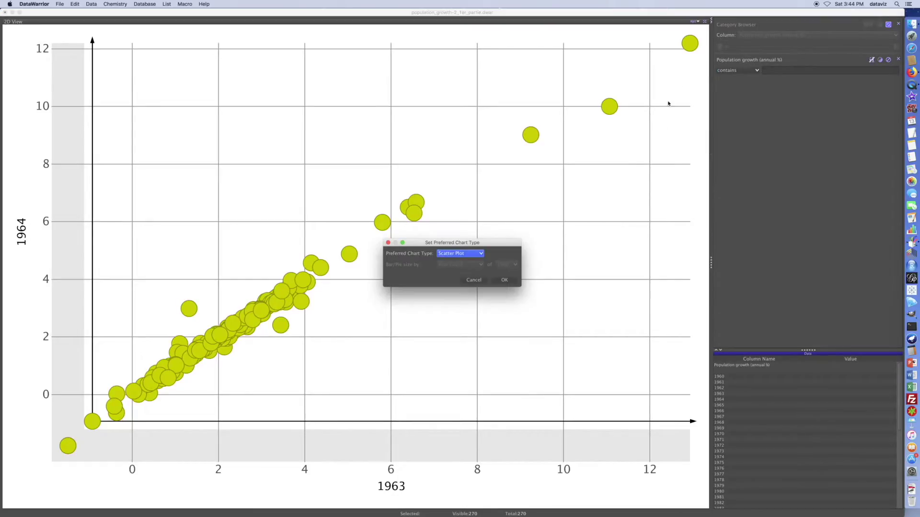
{"action": "left_click", "coordinate": [480, 254]}
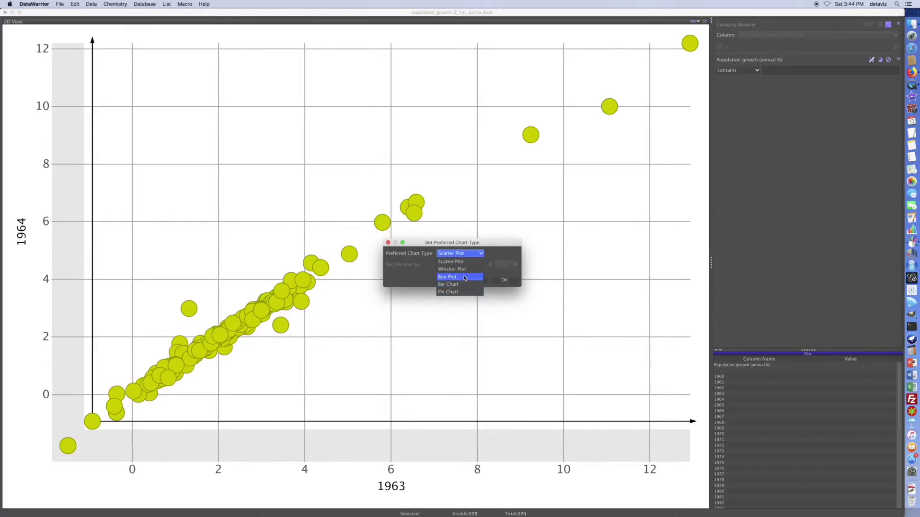
{"action": "left_click", "coordinate": [484, 244]}
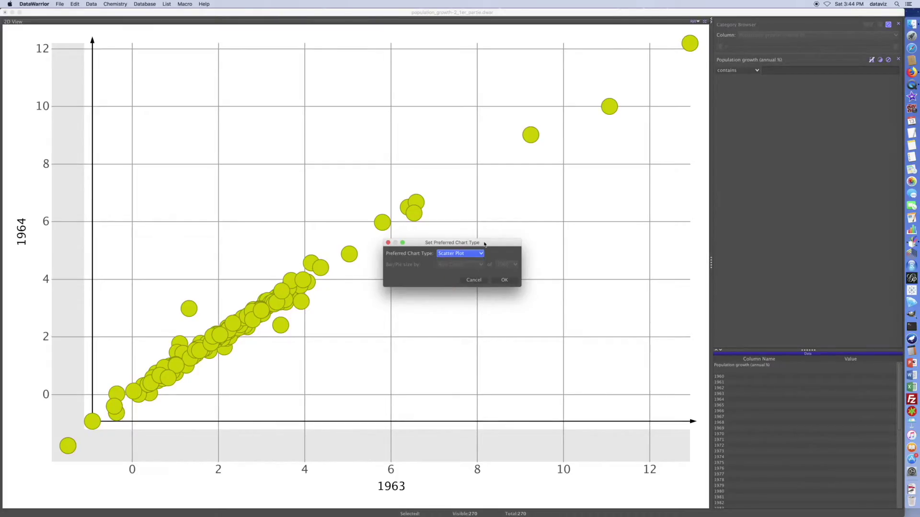
{"action": "left_click", "coordinate": [478, 279]}
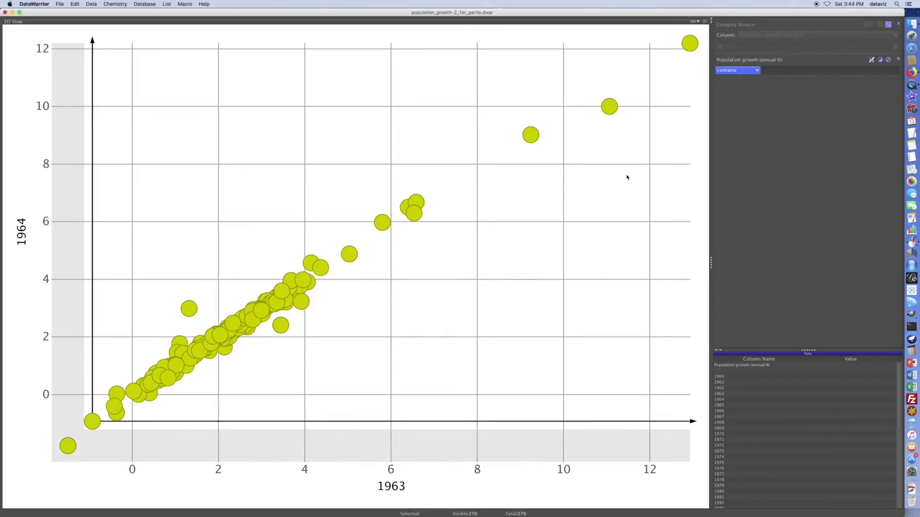
Step: Examine the scatter plot and box plot / bar chart statistical options, trying standard deviation and mean values, and cancel
{"action": "right_click", "coordinate": [667, 76]}
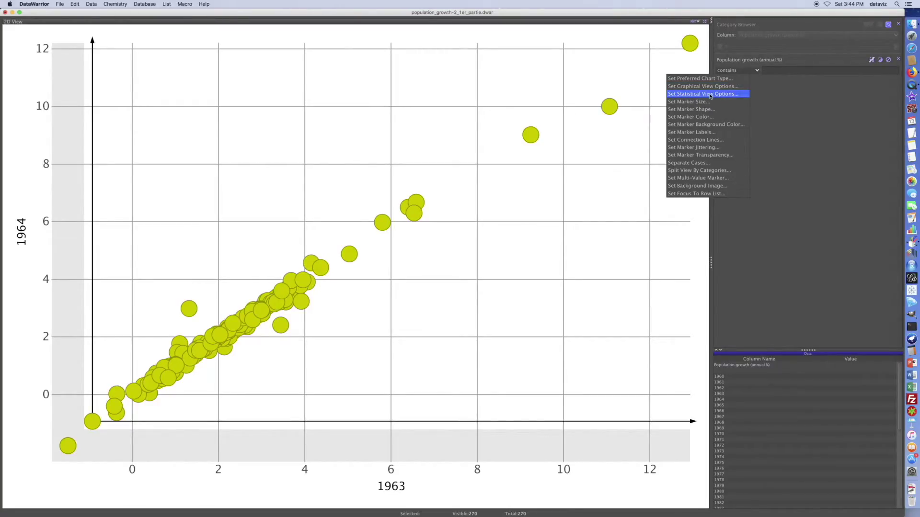
{"action": "left_click", "coordinate": [711, 95]}
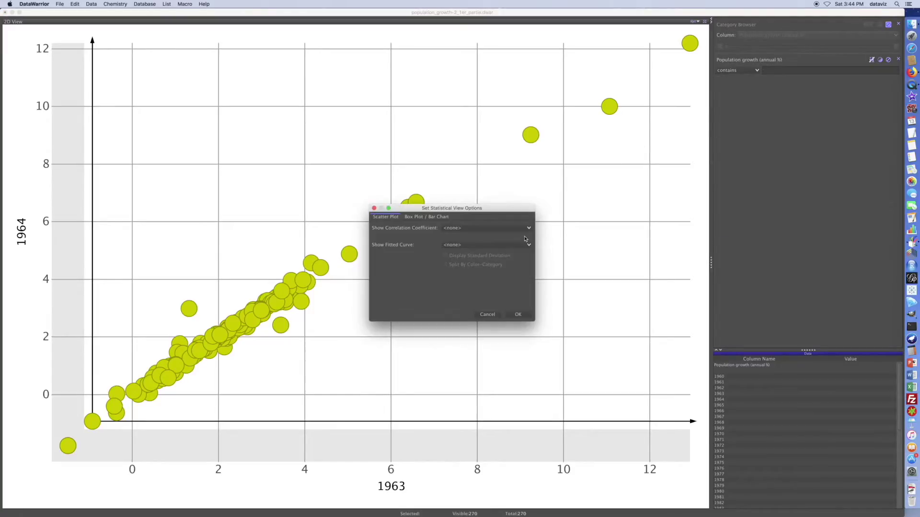
{"action": "left_click", "coordinate": [415, 217]}
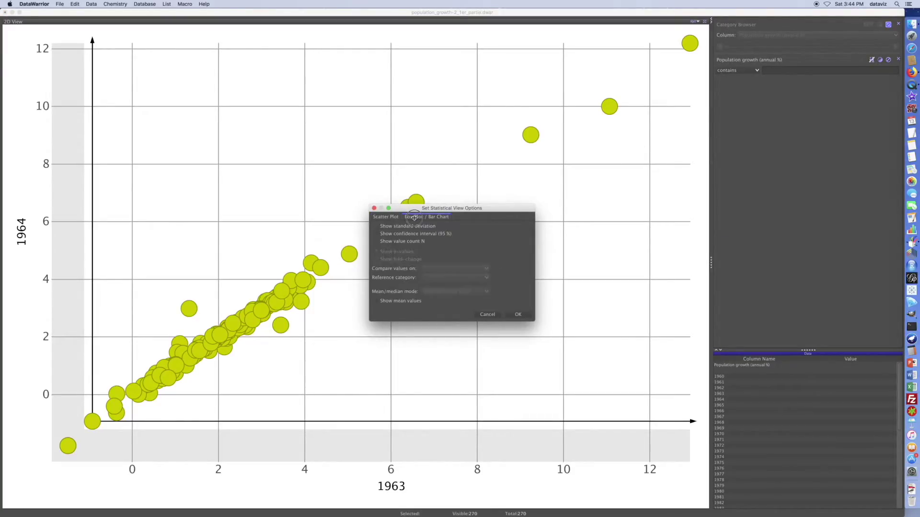
{"action": "left_click", "coordinate": [376, 227]}
{"action": "left_click", "coordinate": [376, 227]}
{"action": "left_click", "coordinate": [376, 301]}
{"action": "left_click", "coordinate": [376, 301]}
{"action": "left_click", "coordinate": [488, 316]}
{"action": "left_click", "coordinate": [488, 315]}
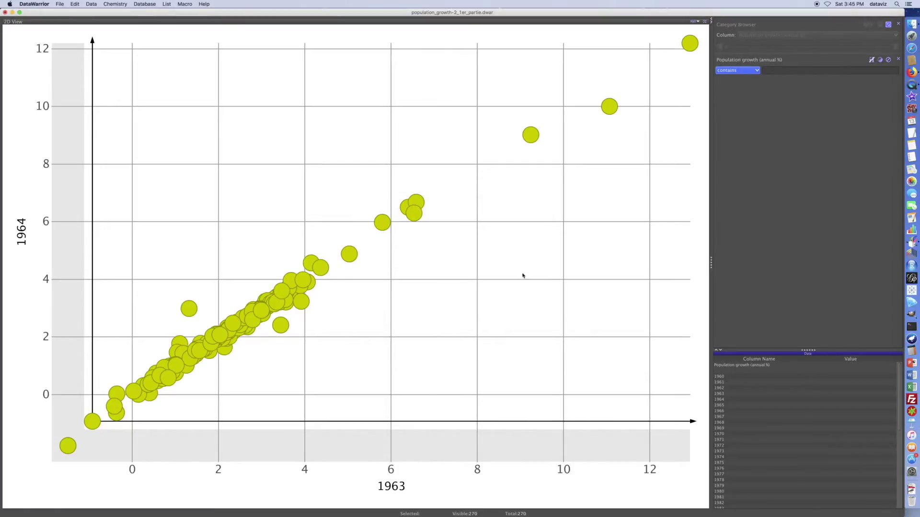
{"action": "right_click", "coordinate": [573, 203]}
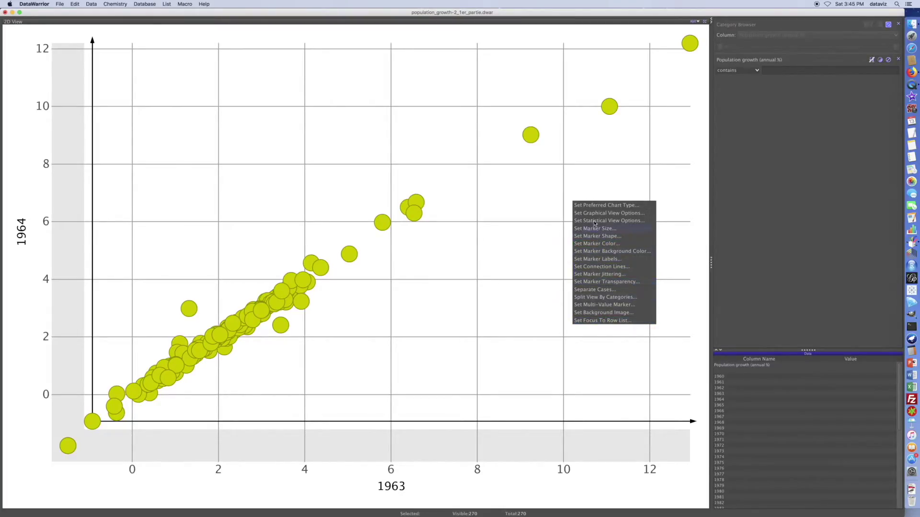
{"action": "left_click", "coordinate": [593, 191]}
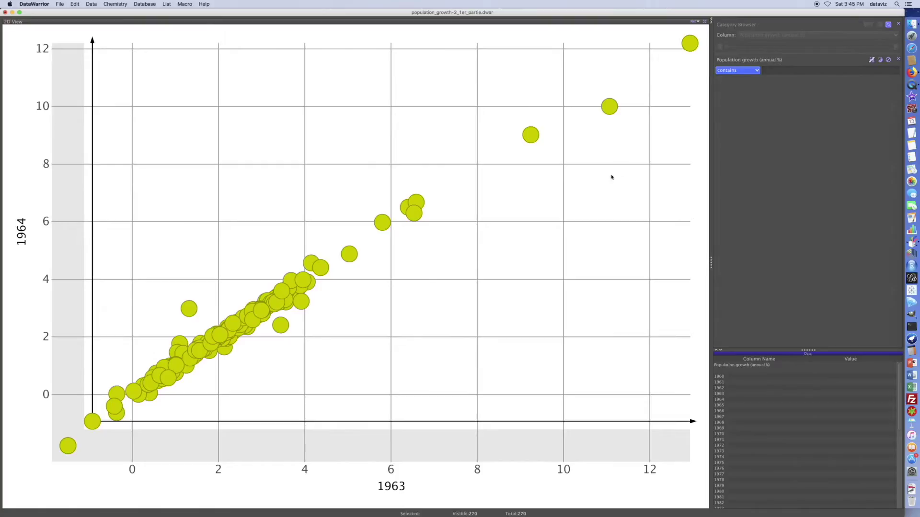
Step: Assign Population growth (annual %) to the 2D View's horizontal axis and 1968 to its vertical axis
{"action": "left_click", "coordinate": [698, 22]}
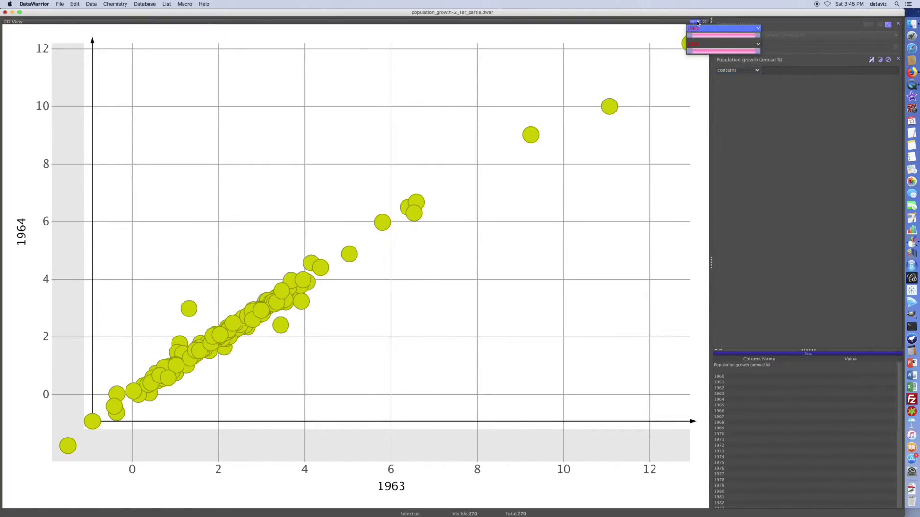
{"action": "left_click", "coordinate": [758, 29]}
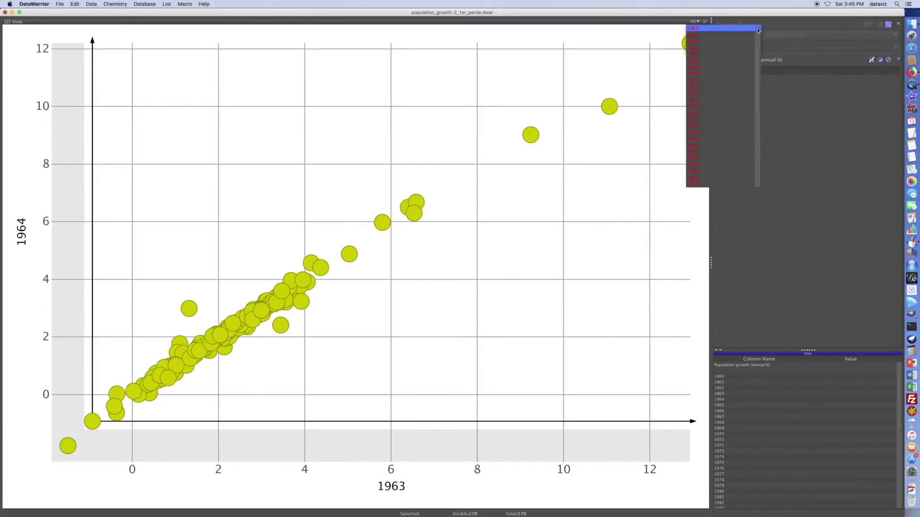
{"action": "left_click_drag", "start_coordinate": [757, 66], "coordinate": [757, 52]}
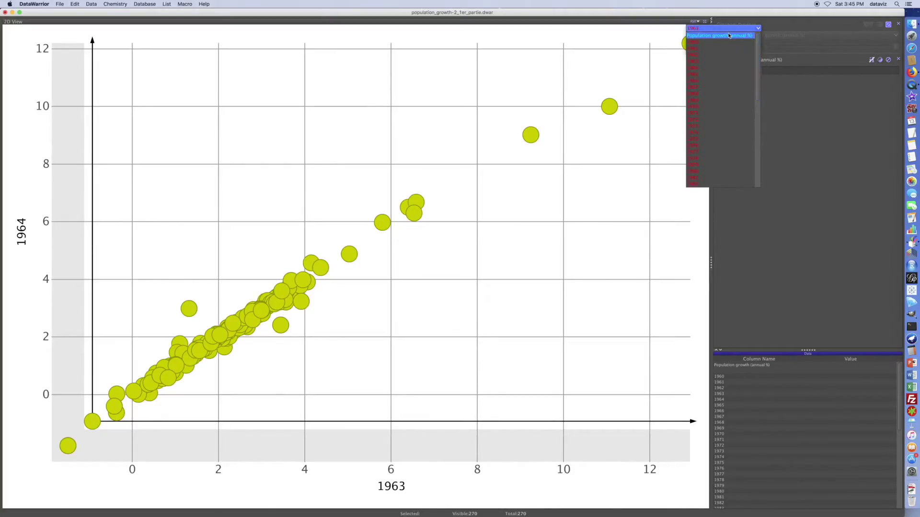
{"action": "left_click", "coordinate": [729, 36]}
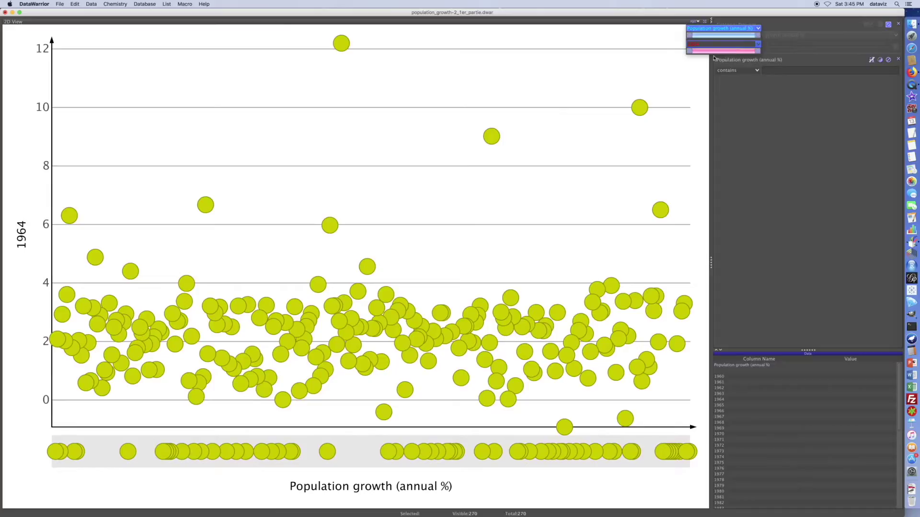
{"action": "left_click", "coordinate": [757, 44]}
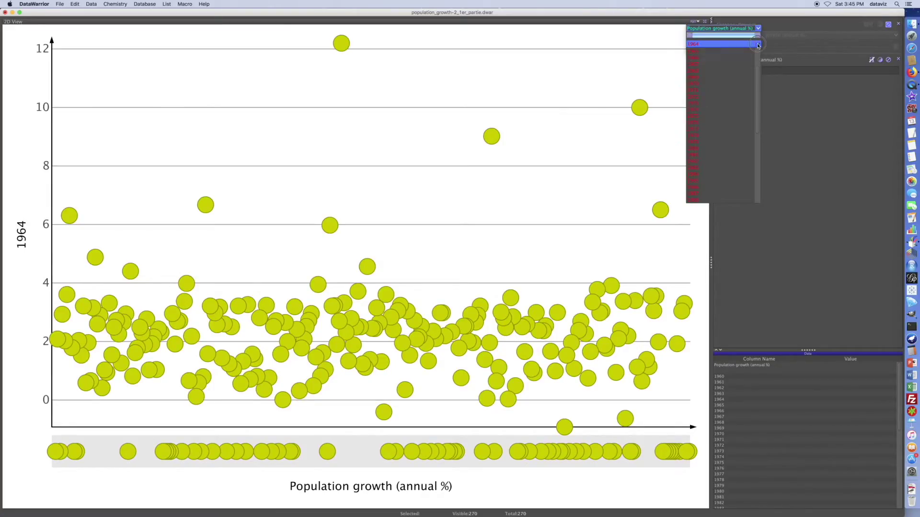
{"action": "left_click", "coordinate": [706, 71]}
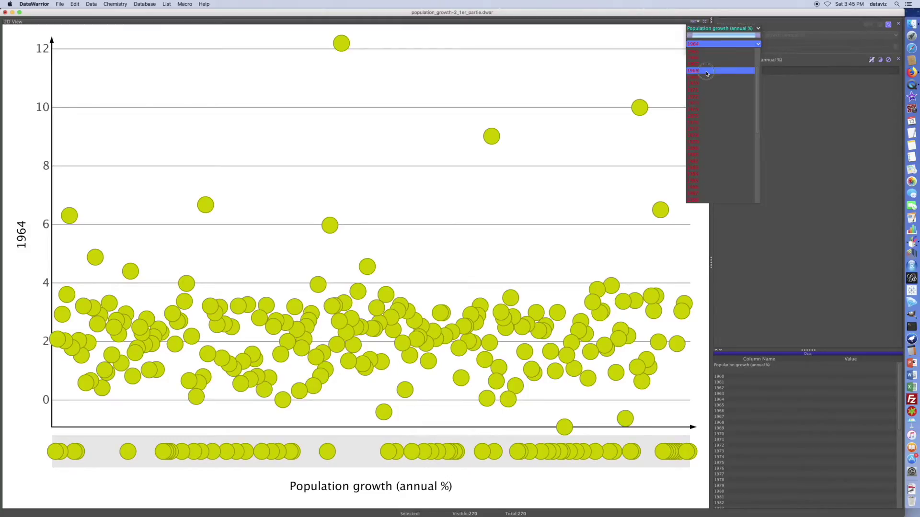
{"action": "left_click", "coordinate": [699, 23]}
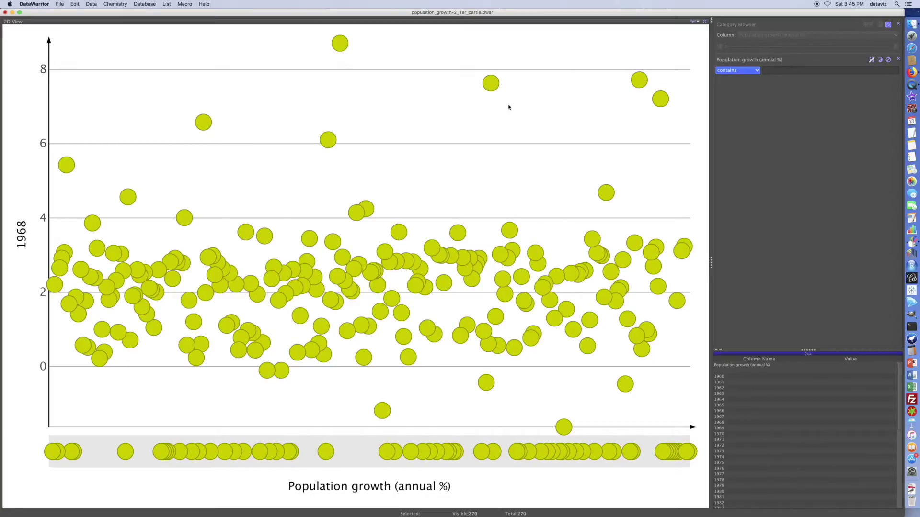
Step: Inspect the country names and yearly values of individual markers in the 2D View, including the high outliers
{"action": "mouse_move", "coordinate": [497, 87]}
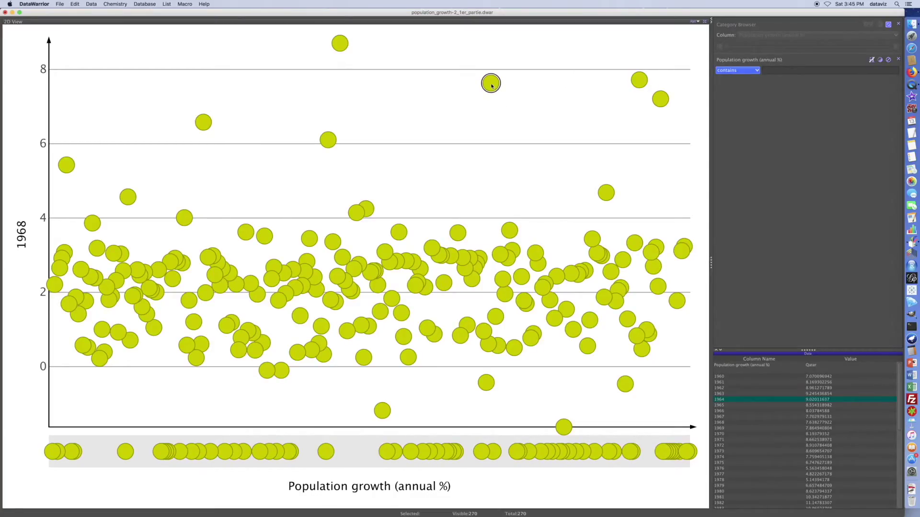
{"action": "mouse_move", "coordinate": [642, 84]}
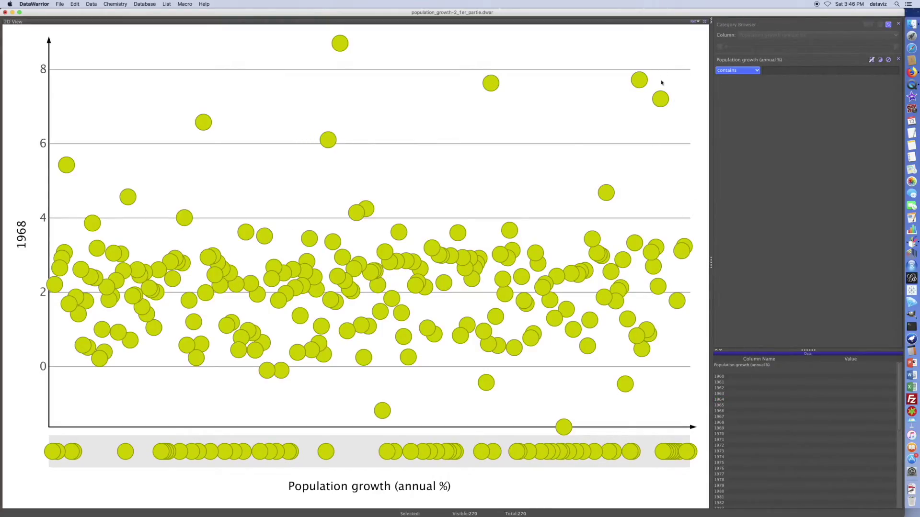
{"action": "mouse_move", "coordinate": [660, 102]}
{"action": "mouse_move", "coordinate": [651, 277]}
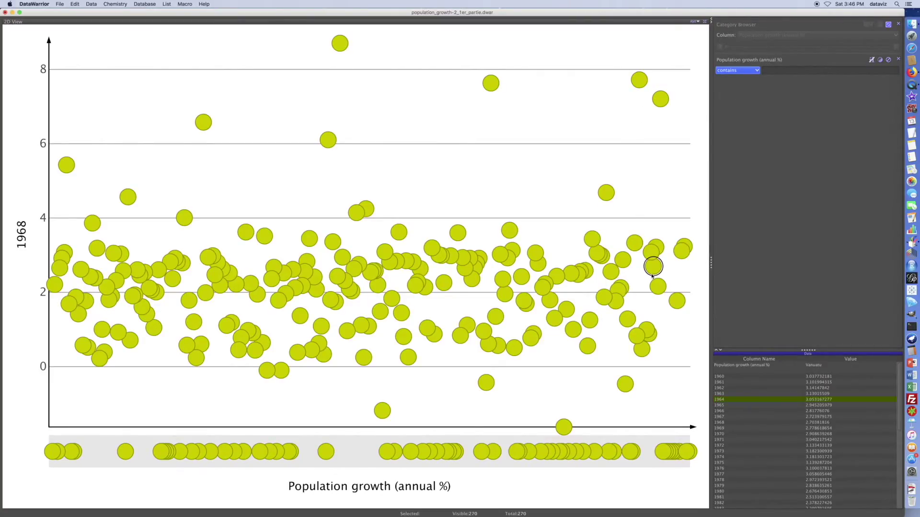
{"action": "mouse_move", "coordinate": [602, 259]}
{"action": "mouse_move", "coordinate": [612, 277]}
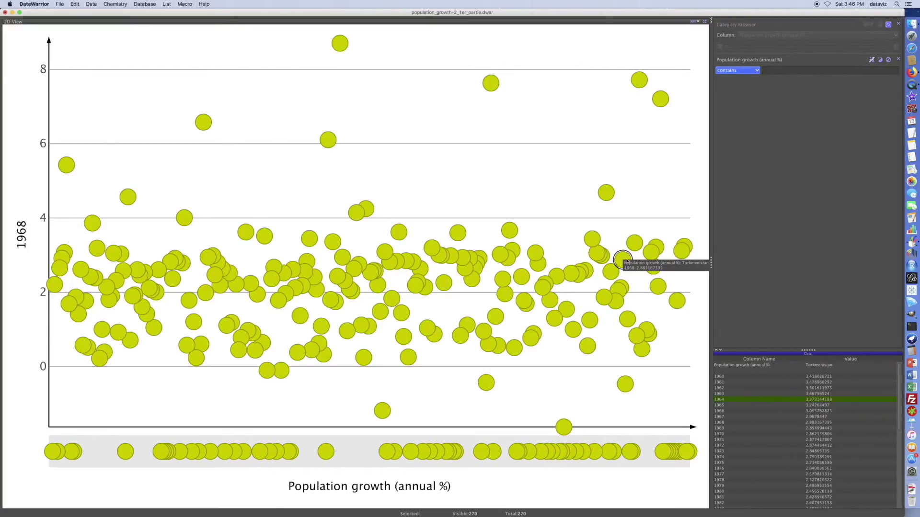
{"action": "mouse_move", "coordinate": [633, 251]}
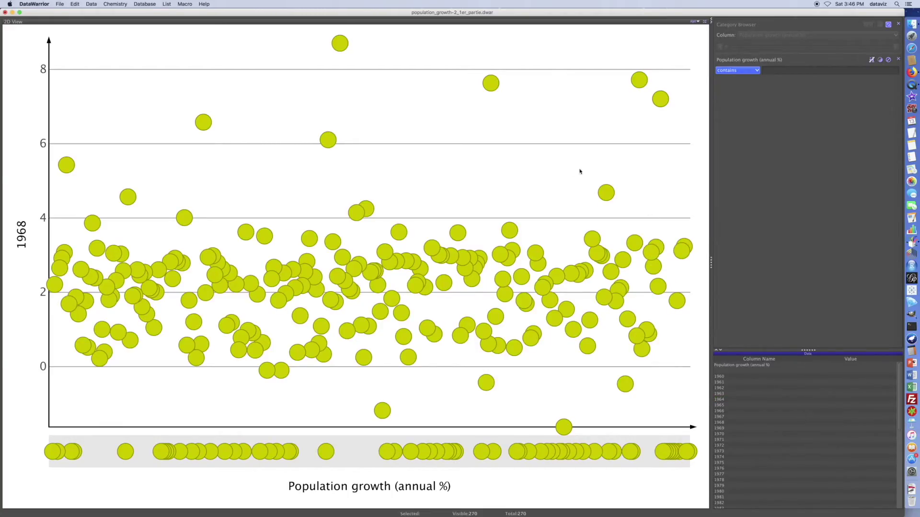
Step: Reduce the marker size in the 2D View slightly, leaving the size unassigned to any column
{"action": "right_click", "coordinate": [548, 164]}
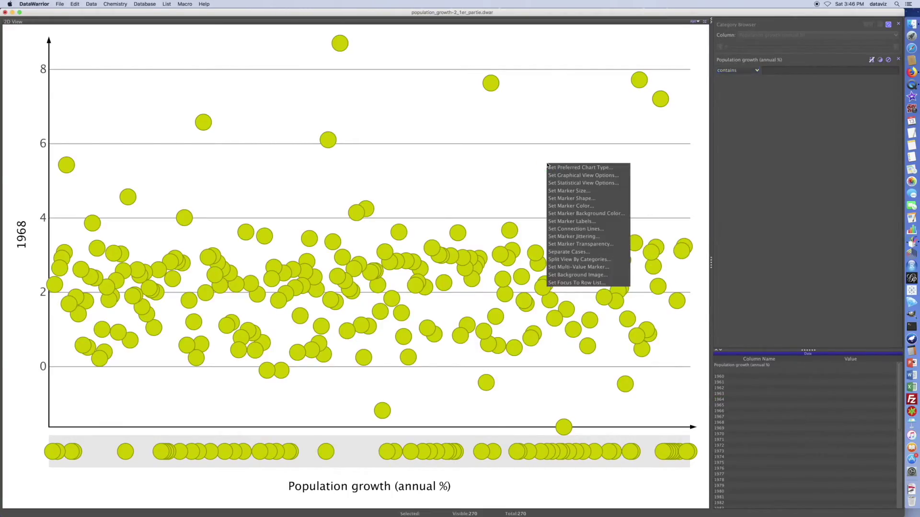
{"action": "left_click", "coordinate": [571, 193]}
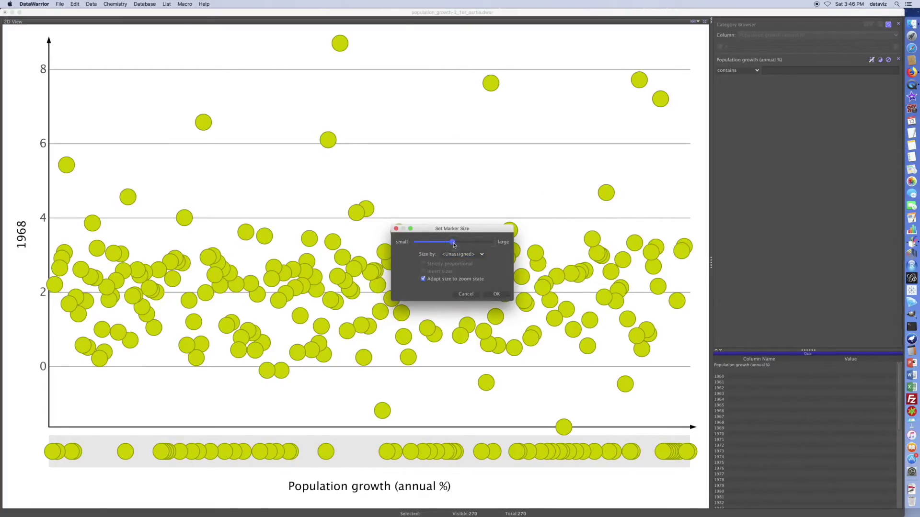
{"action": "left_click_drag", "start_coordinate": [454, 244], "coordinate": [446, 245]}
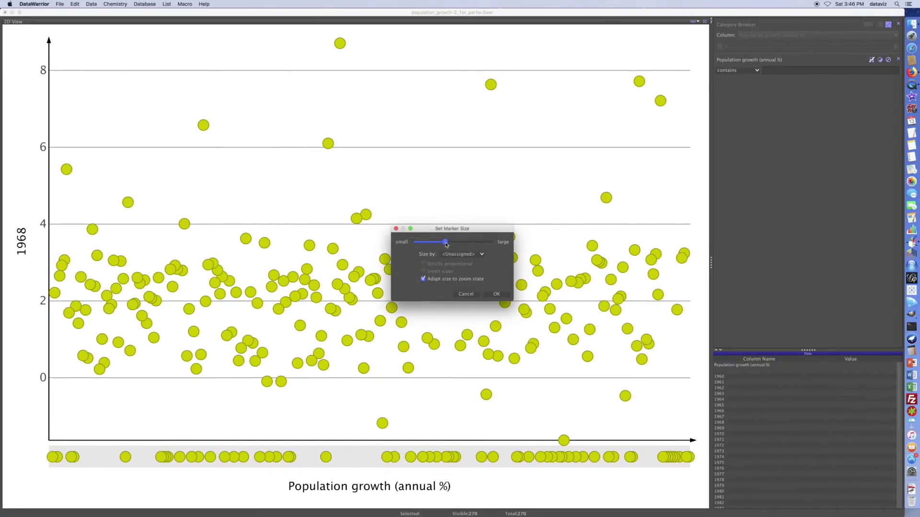
{"action": "left_click", "coordinate": [493, 294]}
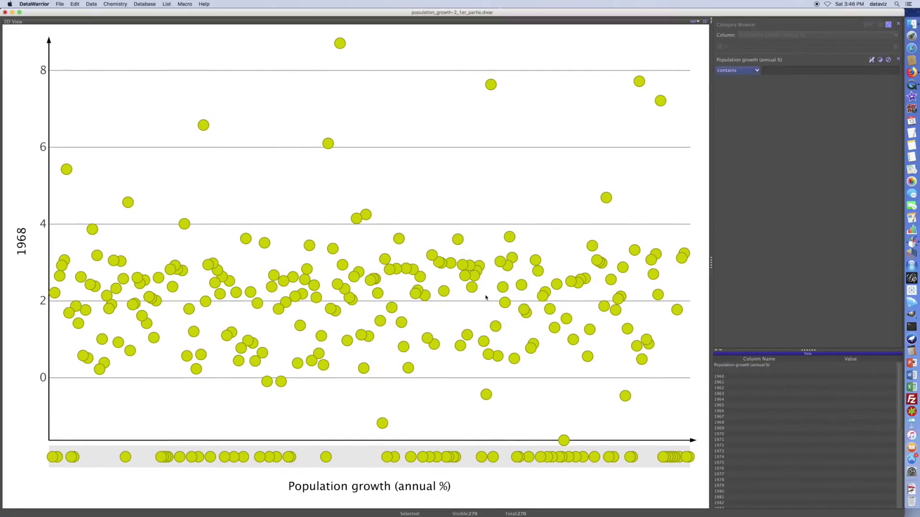
Step: Color the 2D View markers by the 1968 column using the red-to-blue gradient
{"action": "right_click", "coordinate": [502, 188]}
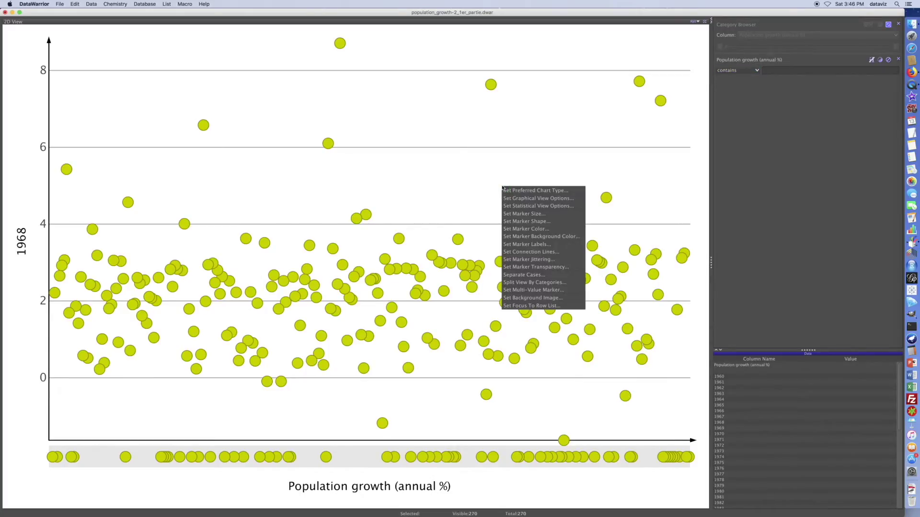
{"action": "left_click", "coordinate": [522, 230]}
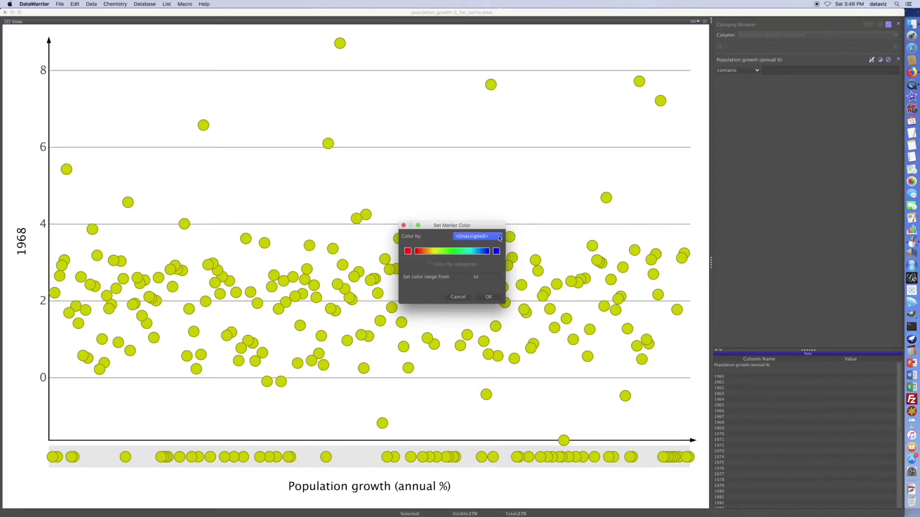
{"action": "left_click", "coordinate": [499, 237]}
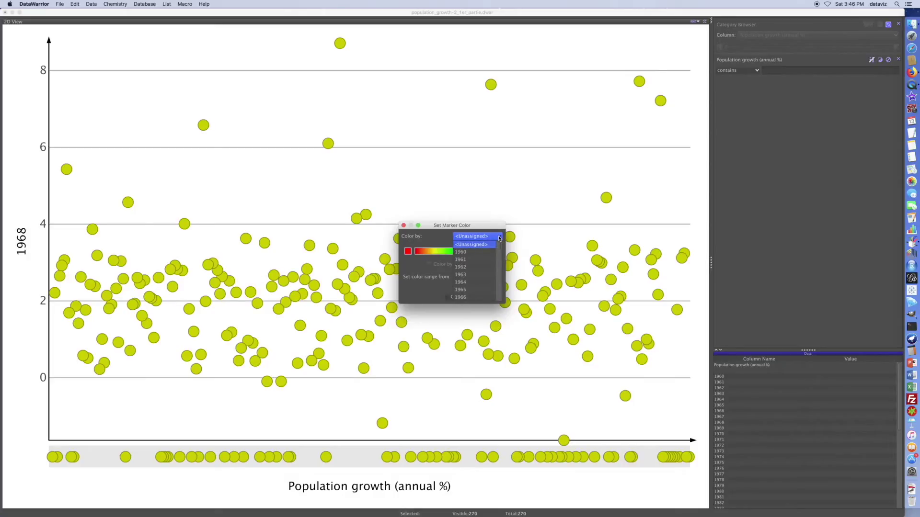
{"action": "scroll", "coordinate": [480, 275], "scroll_direction": "down", "scroll_amount": 1}
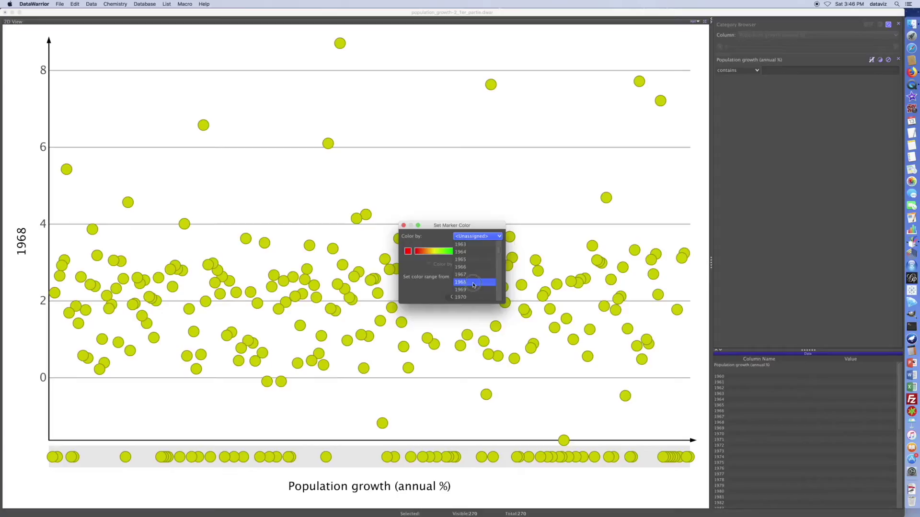
{"action": "left_click", "coordinate": [473, 289]}
{"action": "left_click", "coordinate": [488, 298]}
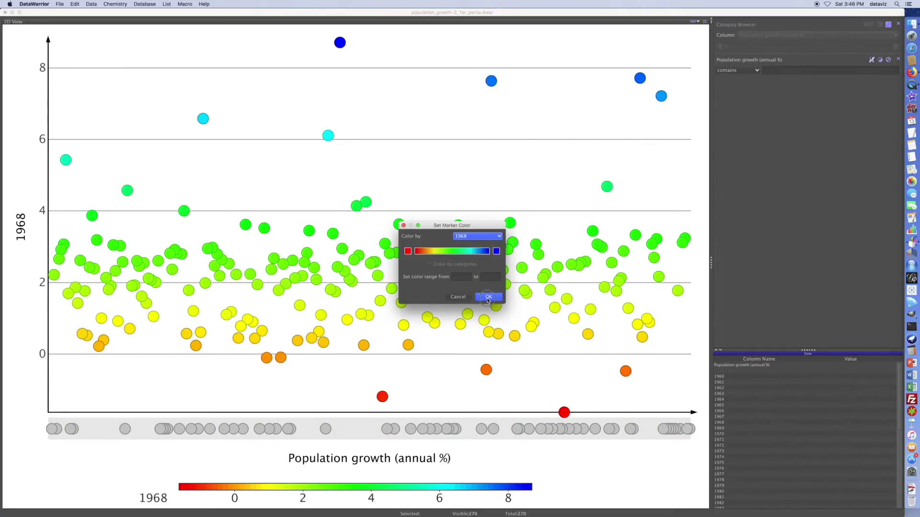
{"action": "left_click", "coordinate": [488, 297]}
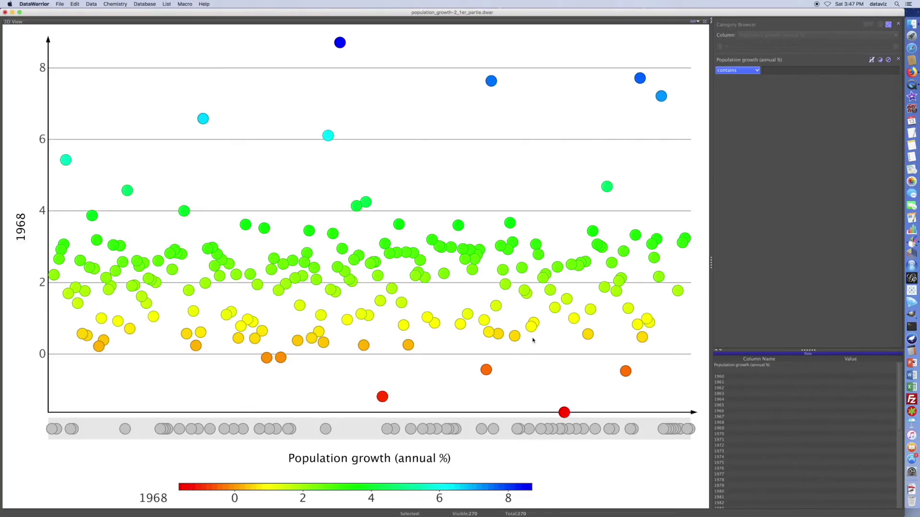
Step: Label all 2D View markers with Population growth (annual %) centered above each marker, and reduce the label size
{"action": "right_click", "coordinate": [502, 159]}
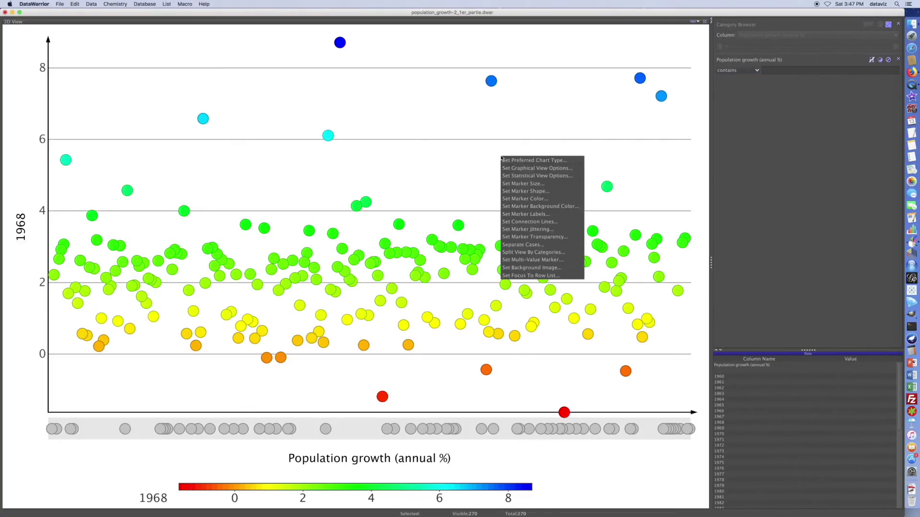
{"action": "left_click", "coordinate": [530, 215]}
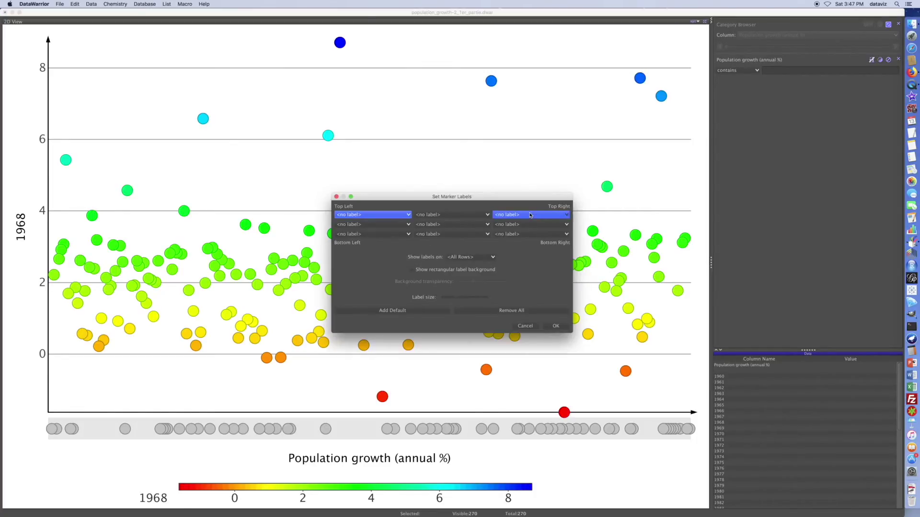
{"action": "left_click", "coordinate": [446, 216]}
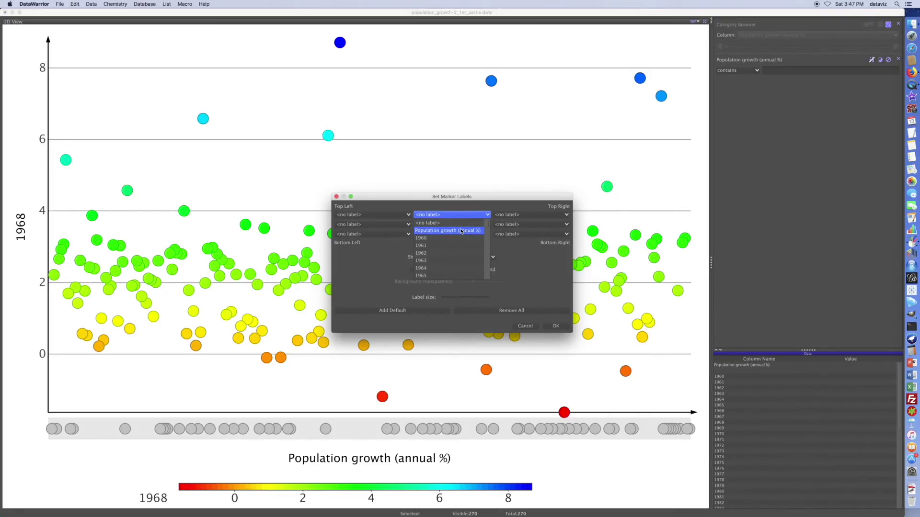
{"action": "left_click", "coordinate": [462, 231]}
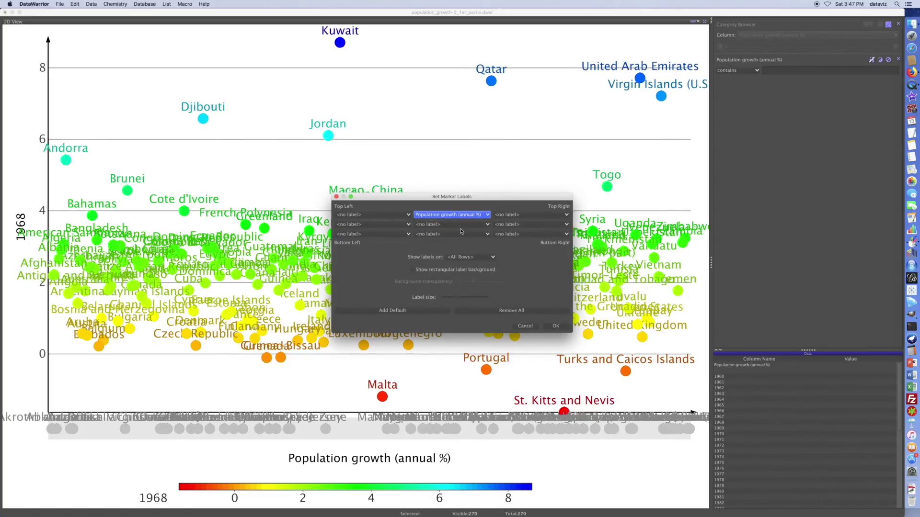
{"action": "left_click", "coordinate": [457, 298]}
{"action": "left_click_drag", "start_coordinate": [457, 298], "coordinate": [447, 300]}
{"action": "left_click", "coordinate": [557, 327]}
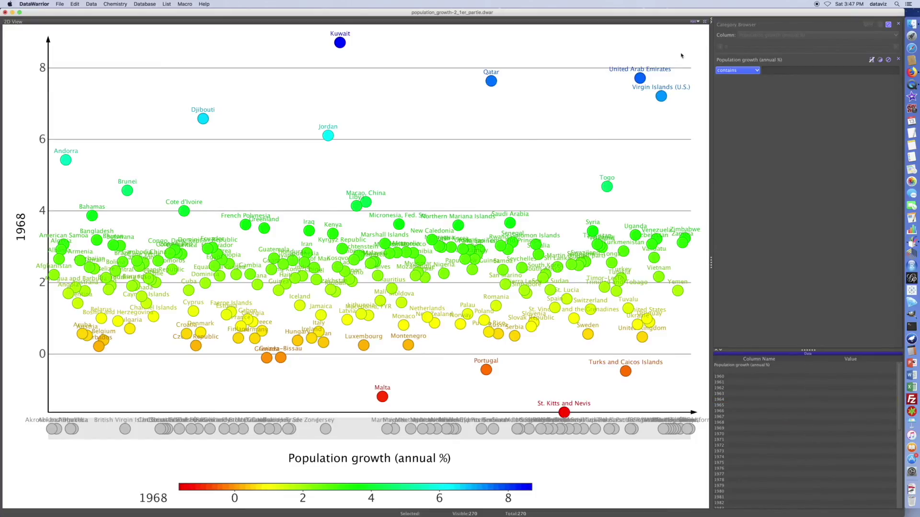
Step: Restore the 2D View from its maximized state, widen the 3D View beside it, and rotate the 3D plot to an oblique angle
{"action": "left_click", "coordinate": [705, 22]}
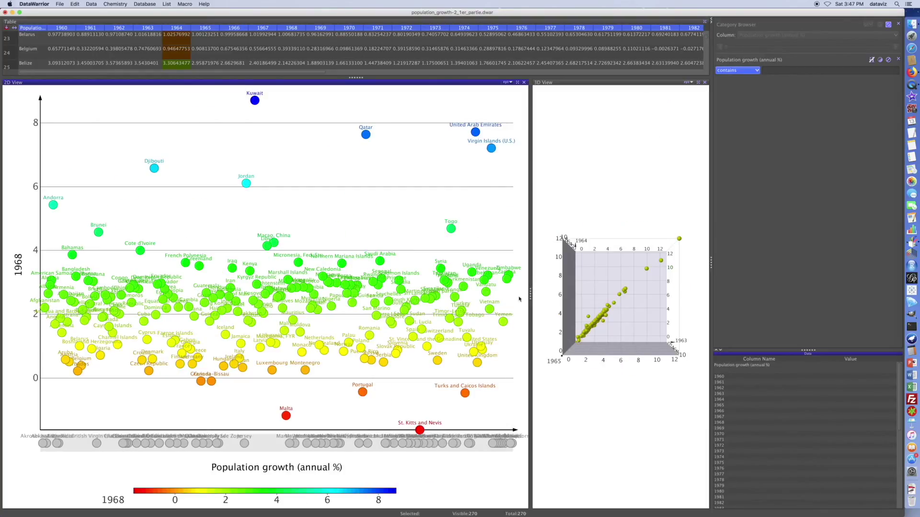
{"action": "left_click_drag", "start_coordinate": [531, 297], "coordinate": [273, 297]}
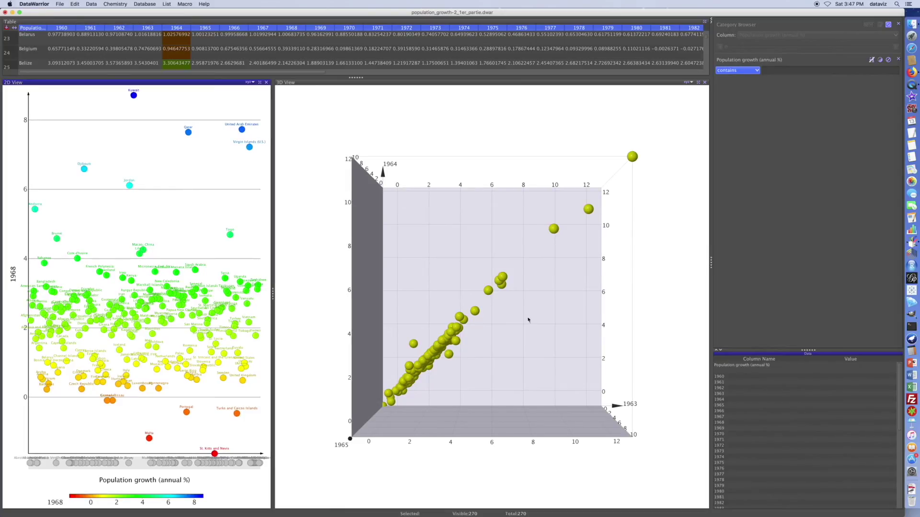
{"action": "left_click", "coordinate": [662, 290]}
{"action": "left_click_drag", "start_coordinate": [662, 290], "coordinate": [572, 314]}
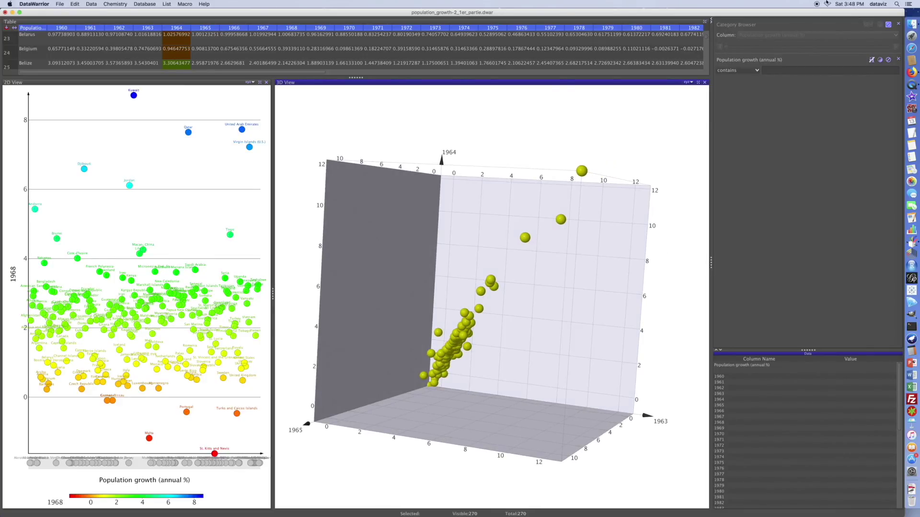